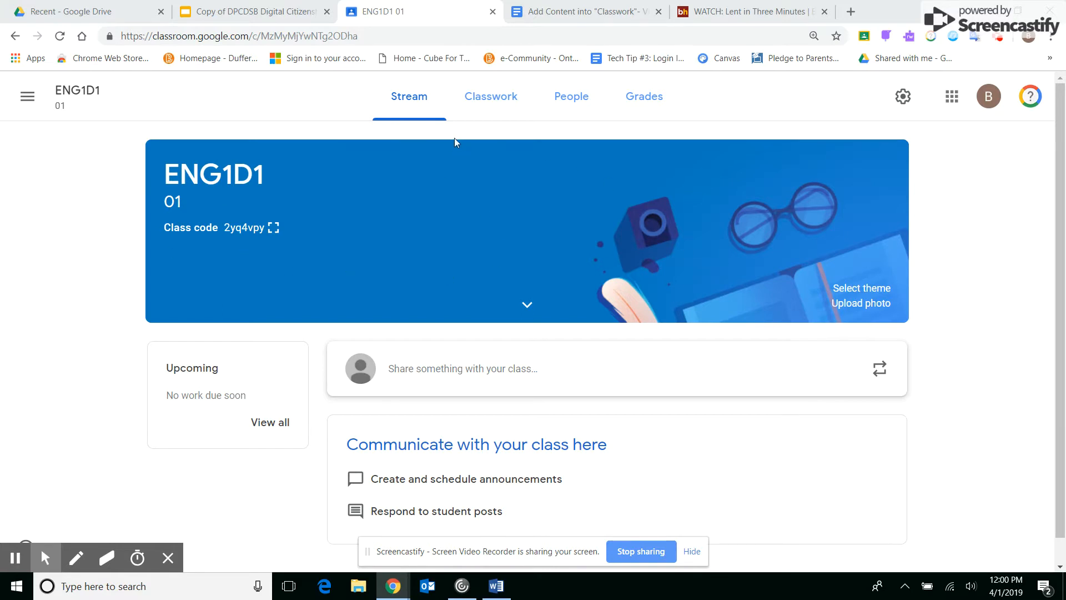
# - Start a new assignment in the ENG1D1 classwork and title it "Creative Short Story Assignment"
pyautogui.click(504, 104)
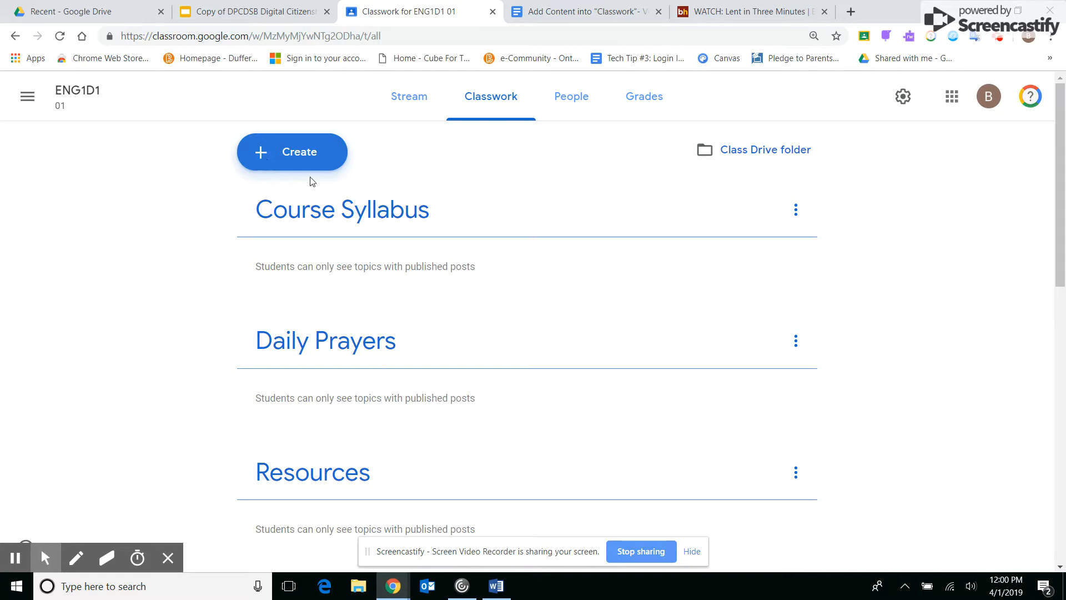
pyautogui.click(305, 152)
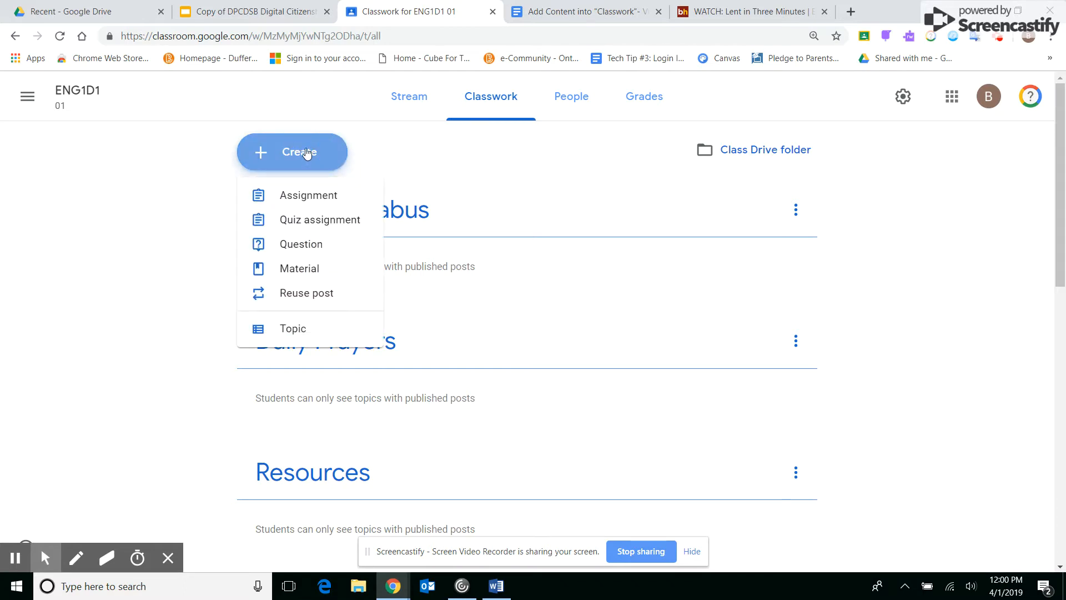
pyautogui.click(316, 200)
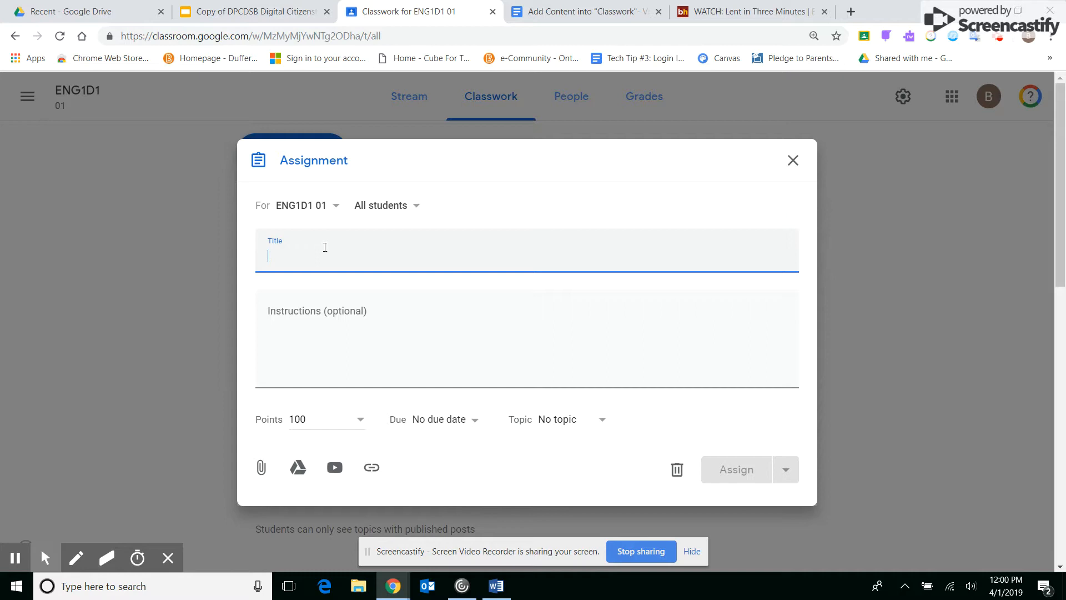
pyautogui.write('Creative Short Sto')
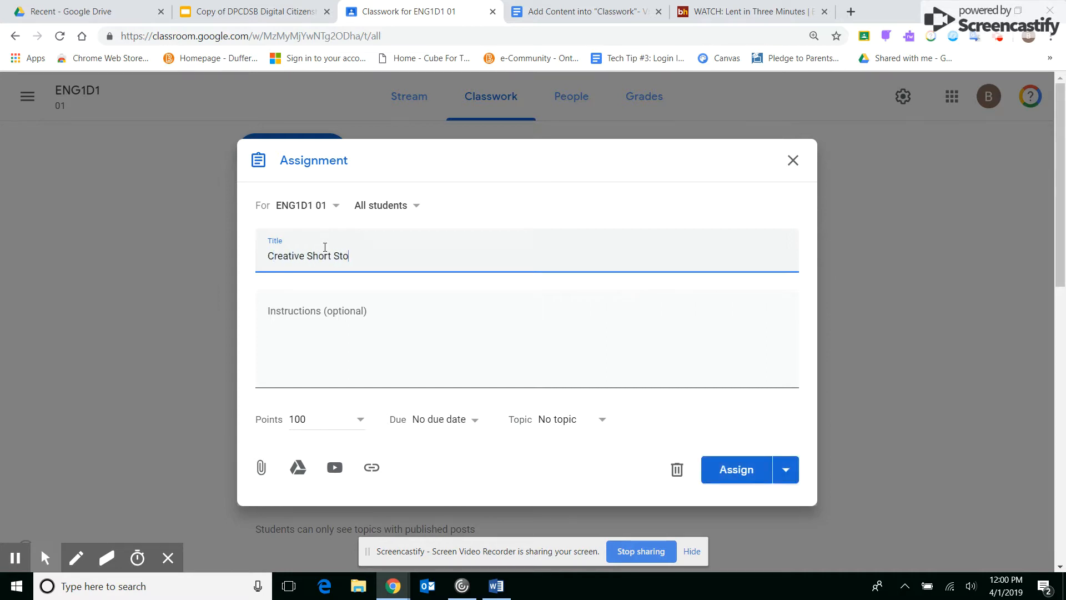
pyautogui.write('ry Assignment')
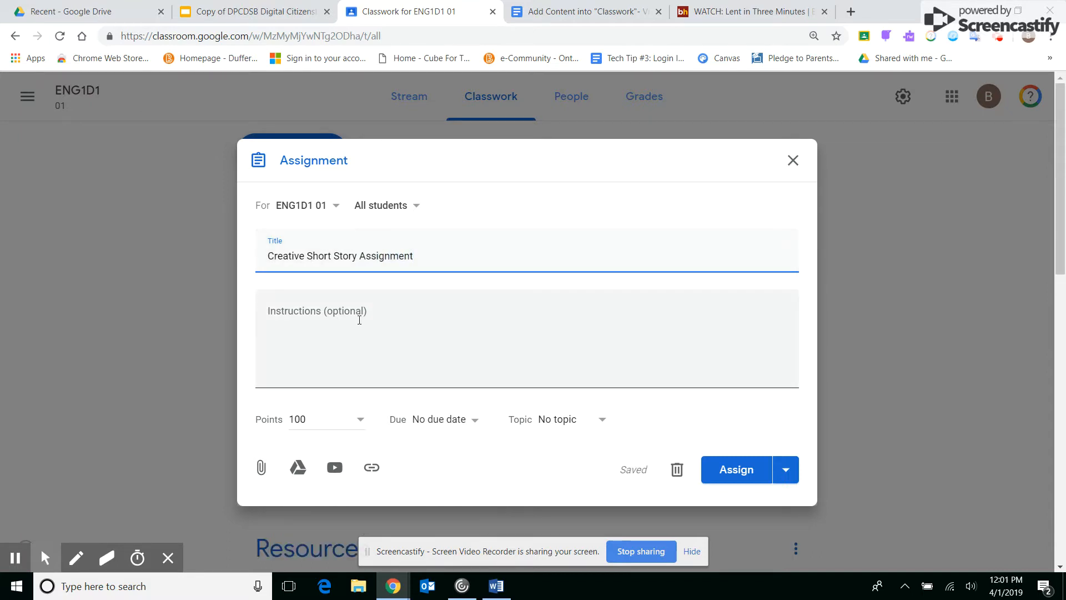
# - Mark the assignment as Ungraded and set it due on Apr 10, 2019 at 7:00 PM
pyautogui.click(325, 421)
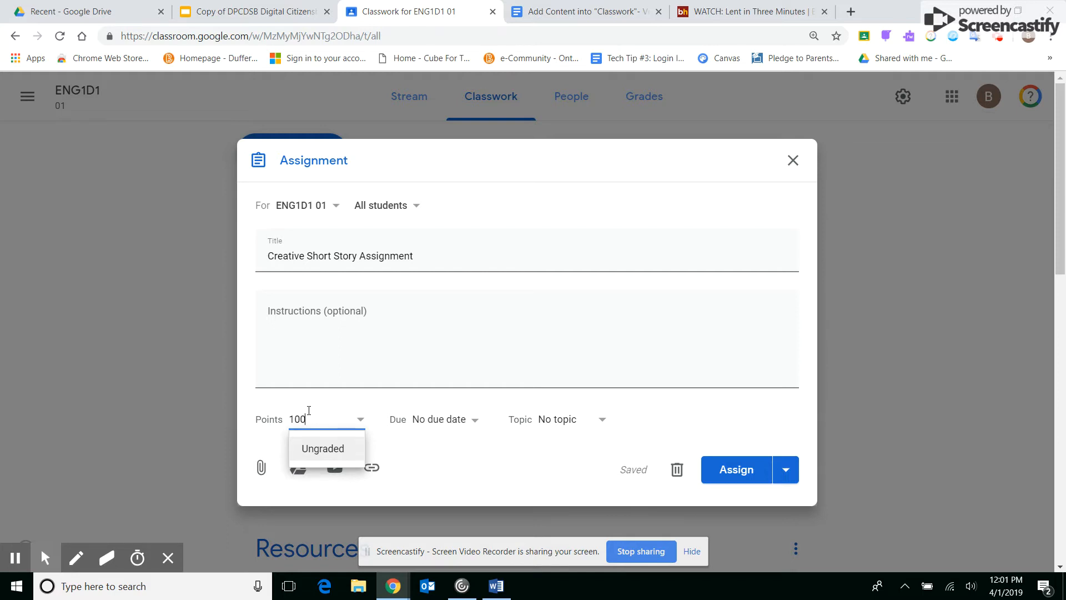
pyautogui.click(325, 450)
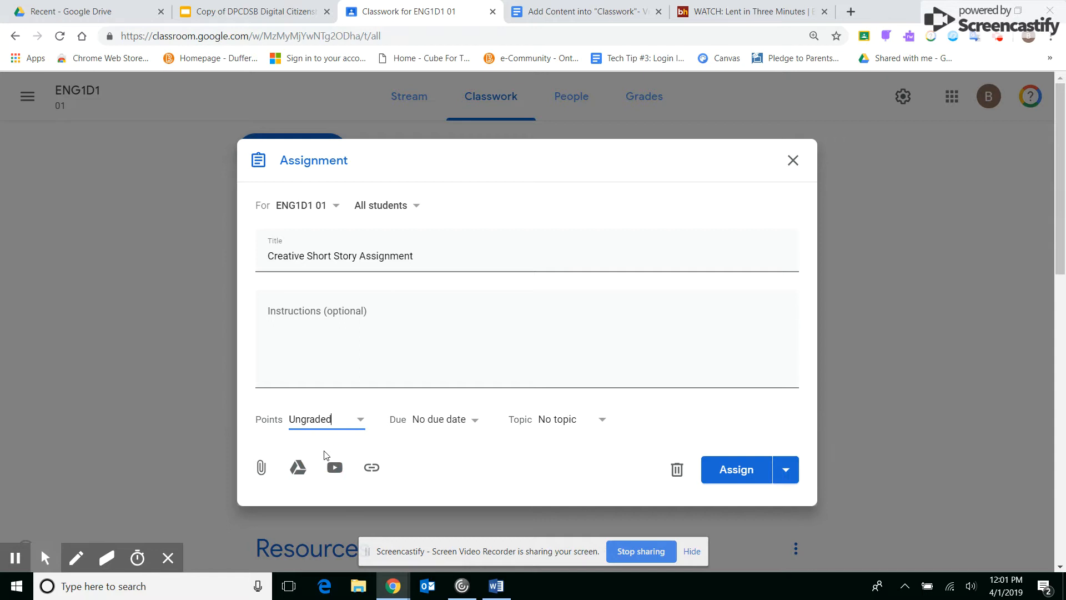
pyautogui.click(434, 424)
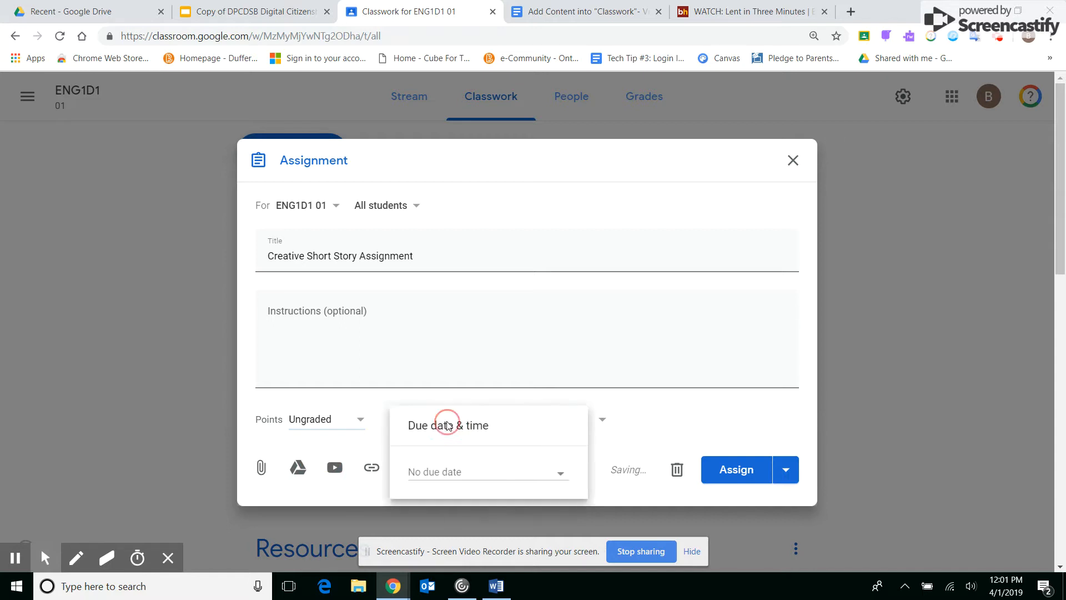
pyautogui.click(450, 474)
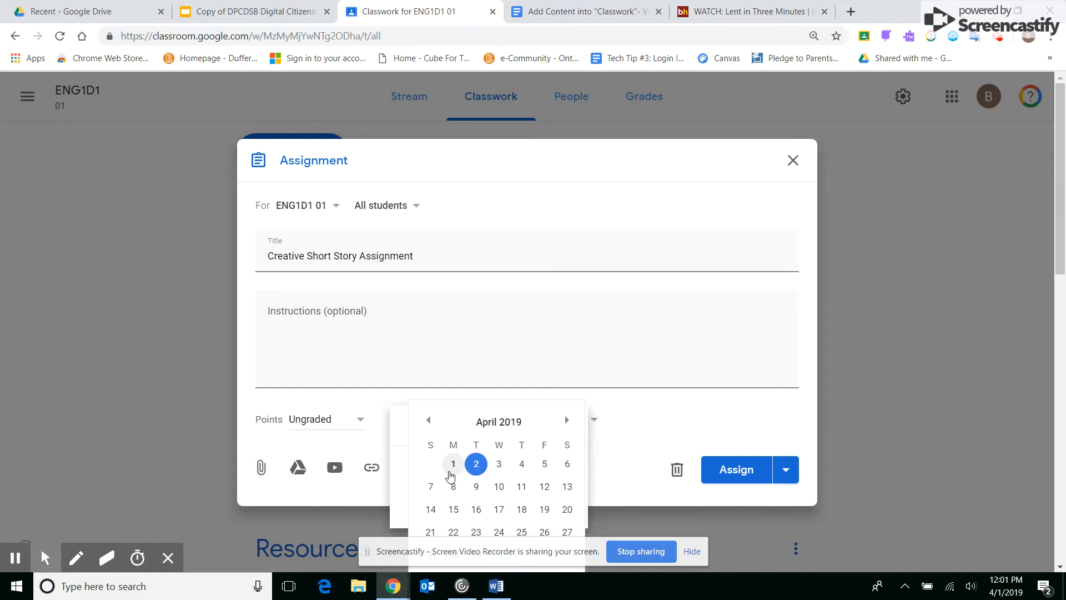
pyautogui.click(502, 489)
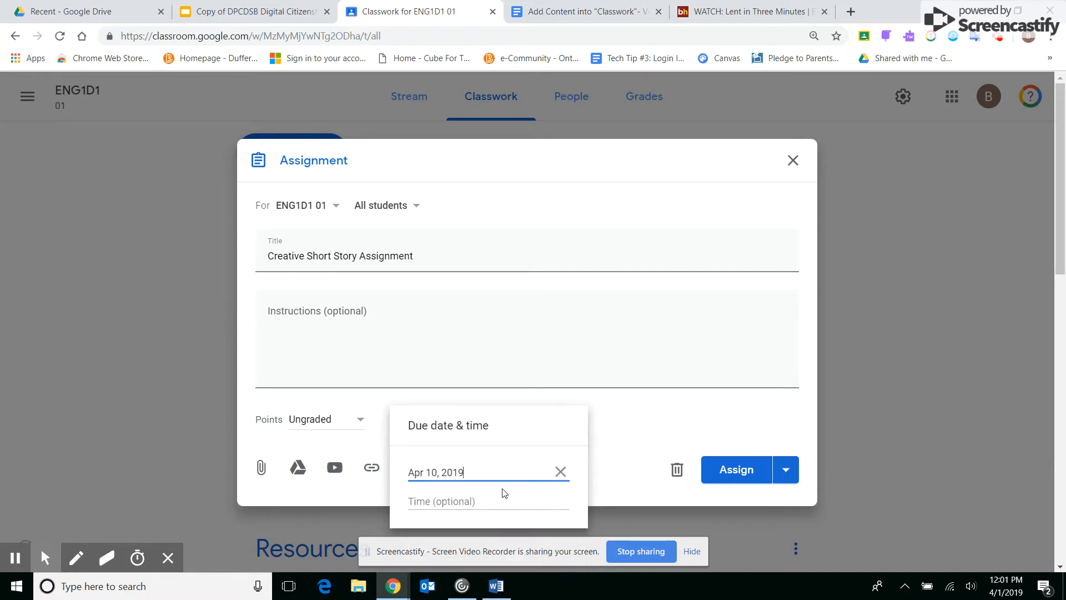
pyautogui.click(451, 498)
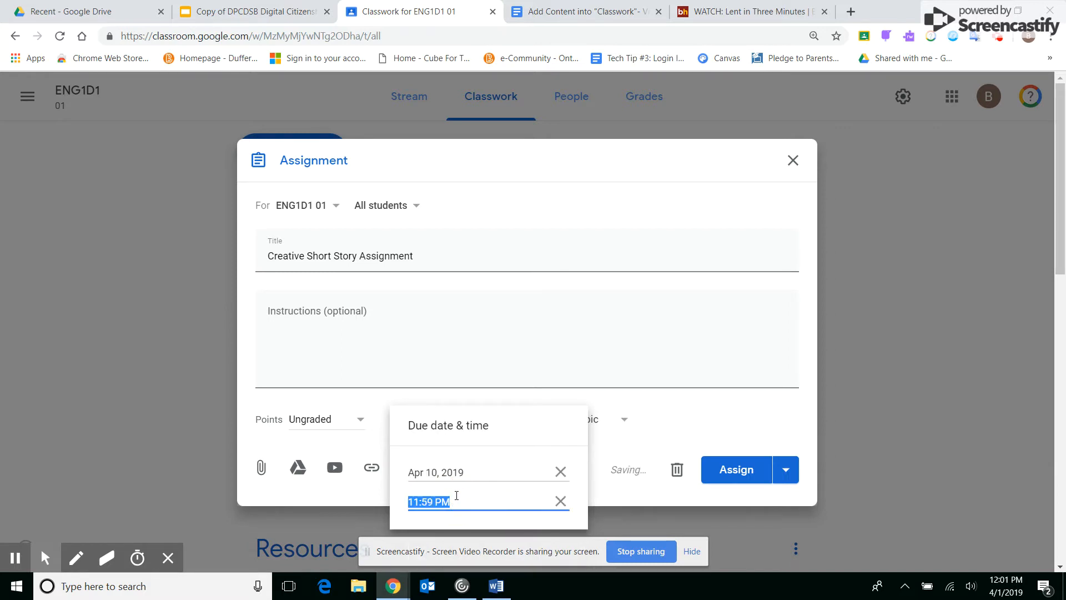
pyautogui.write('7:00')
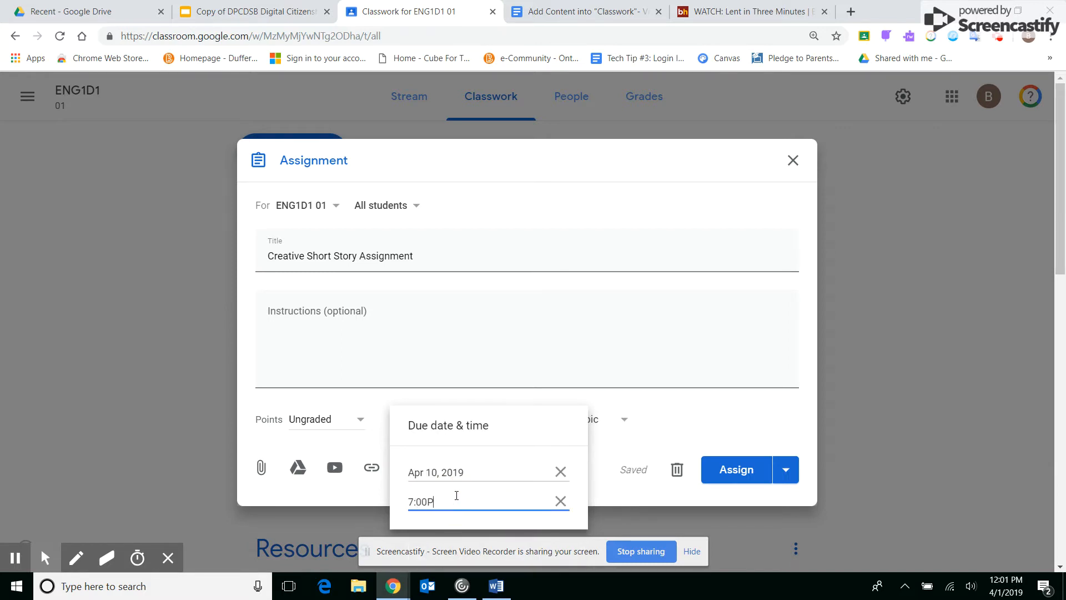
pyautogui.click(593, 410)
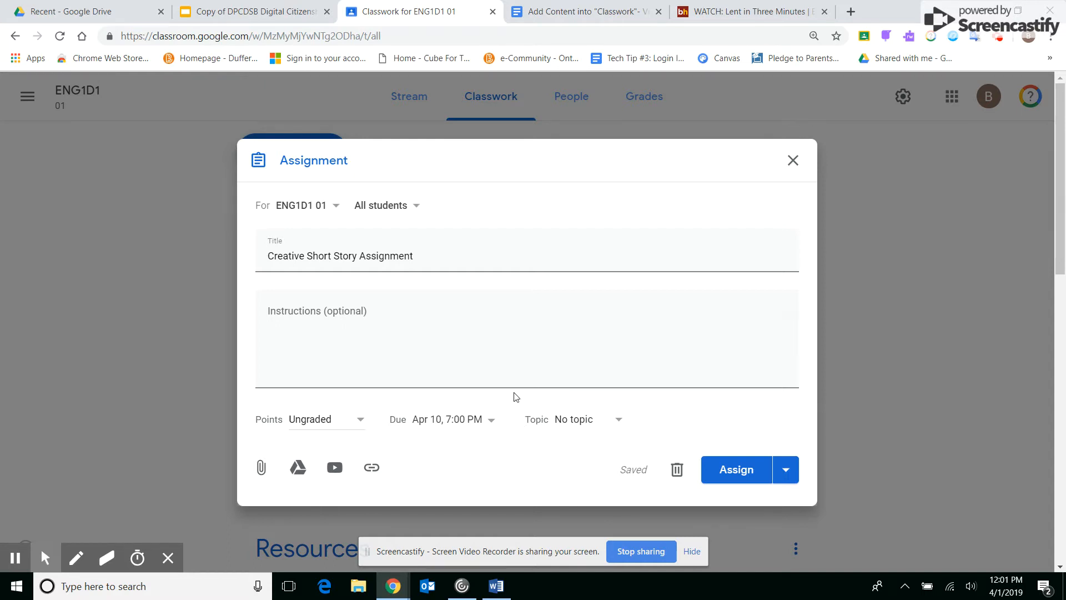
# - File the assignment under the topic "Unit 1: Short Story" and enter "vbmxbx" as its instructions
pyautogui.click(577, 425)
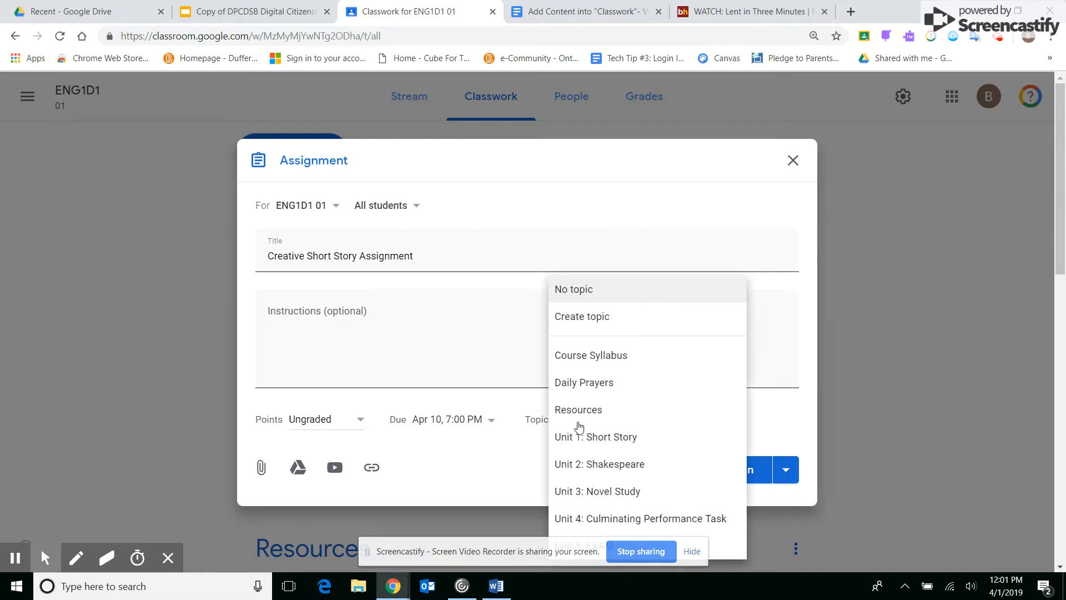
pyautogui.click(599, 442)
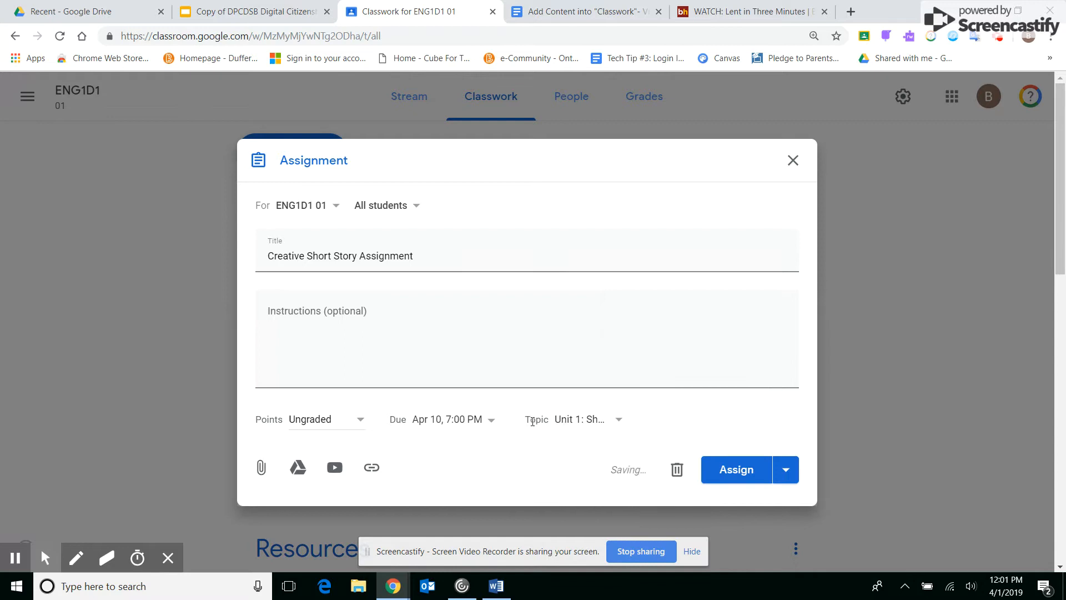
pyautogui.click(590, 424)
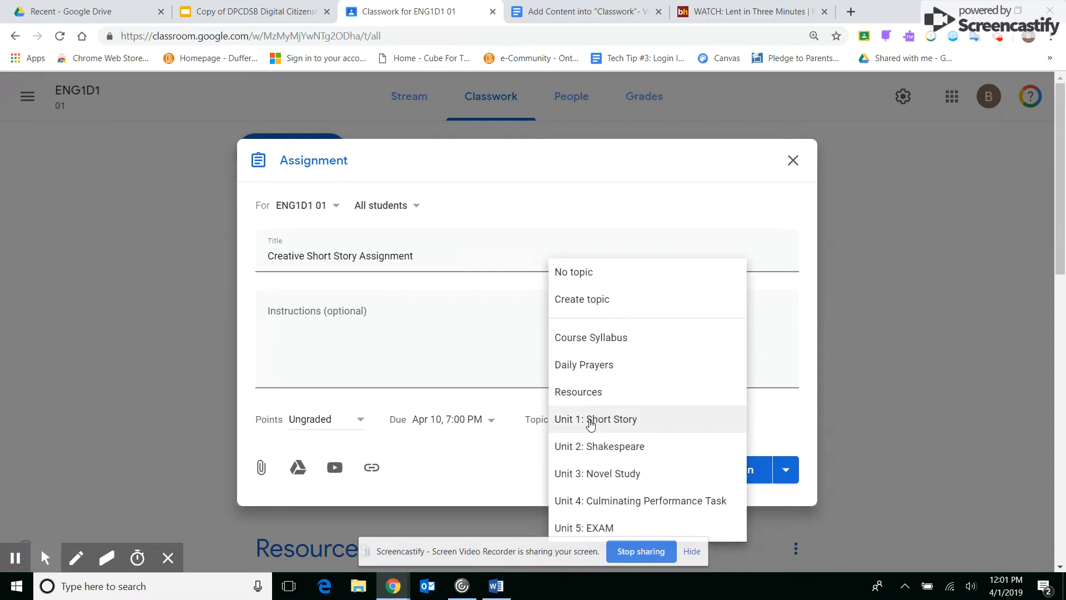
pyautogui.click(591, 424)
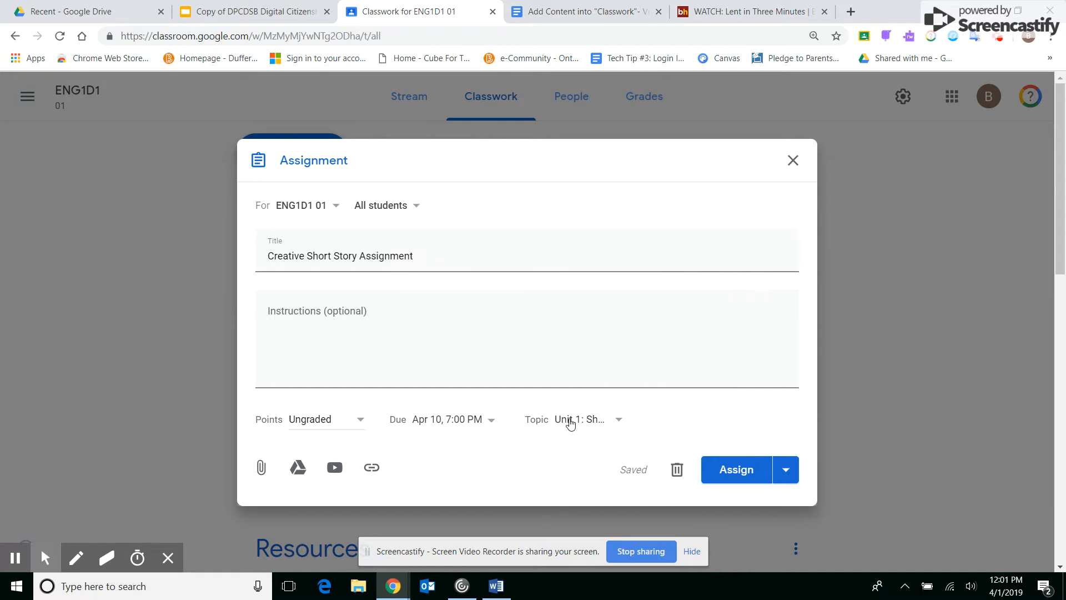
pyautogui.click(343, 331)
pyautogui.write('vbmxbx')
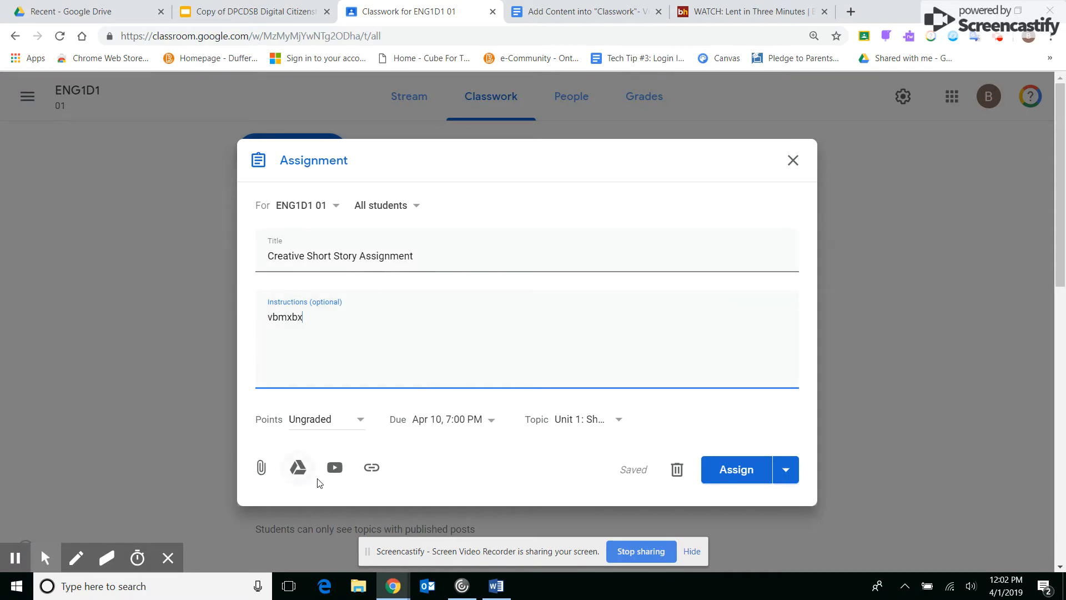
# - Examine the device upload and My Drive sources for attaching files to the assignment, closing both without adding anything
pyautogui.click(262, 468)
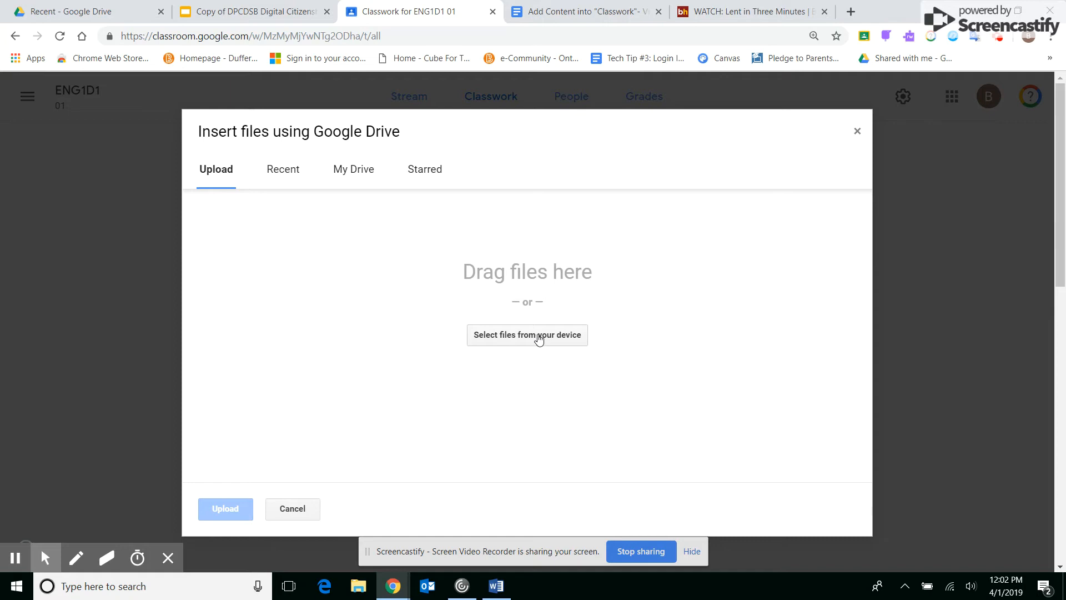
pyautogui.click(539, 336)
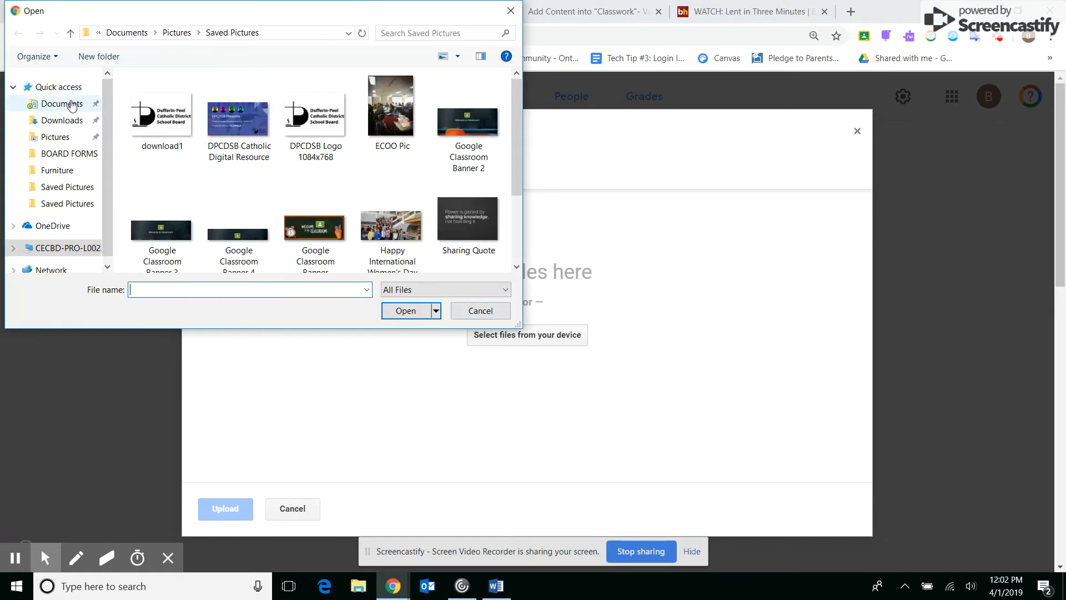
pyautogui.click(73, 106)
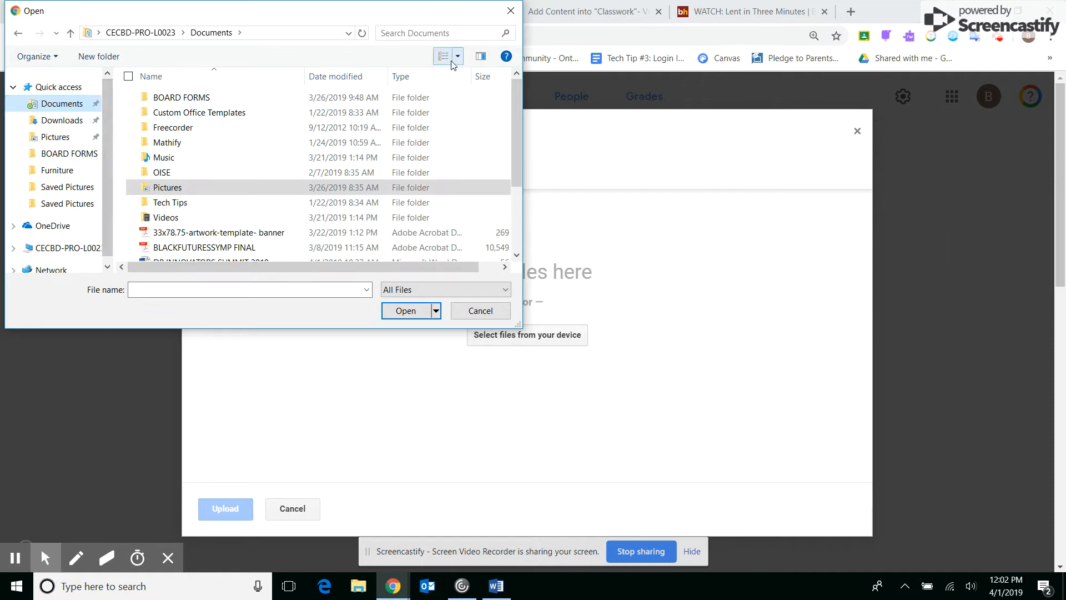
pyautogui.click(514, 14)
pyautogui.click(300, 511)
pyautogui.click(298, 466)
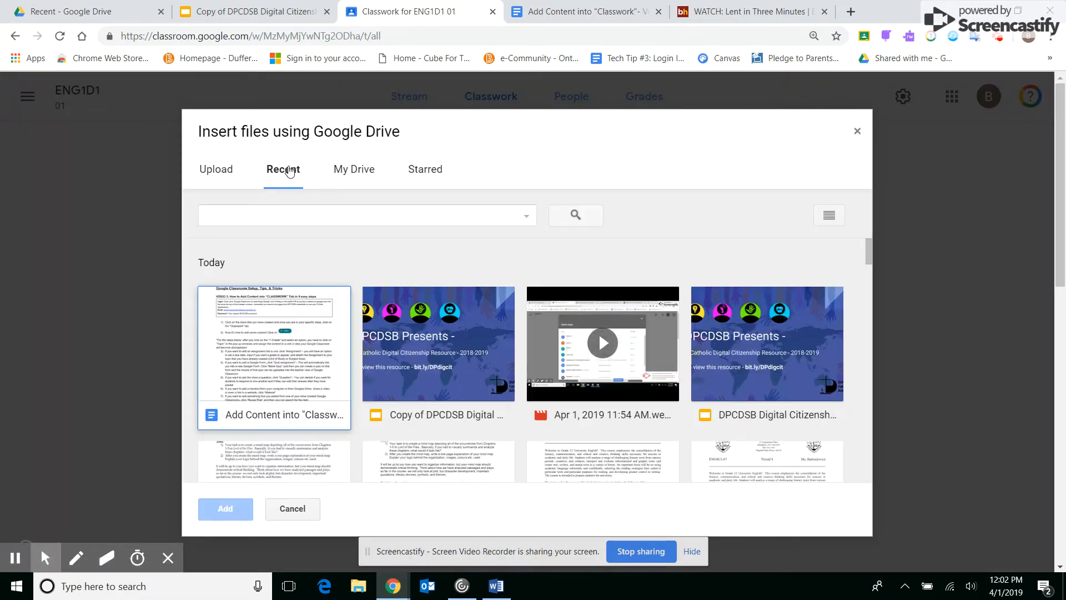
pyautogui.click(355, 179)
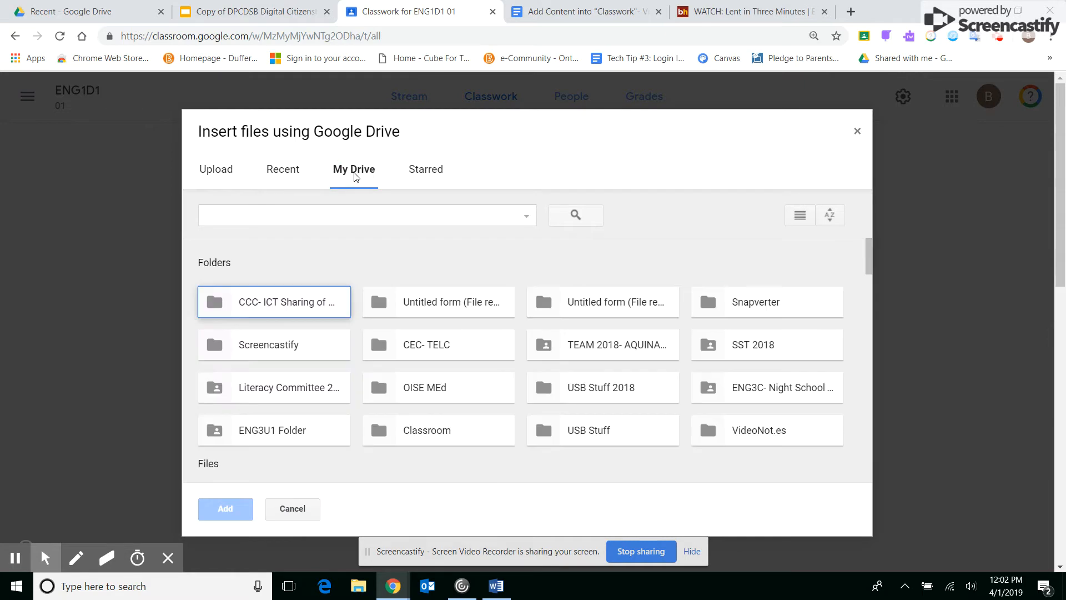
pyautogui.click(858, 131)
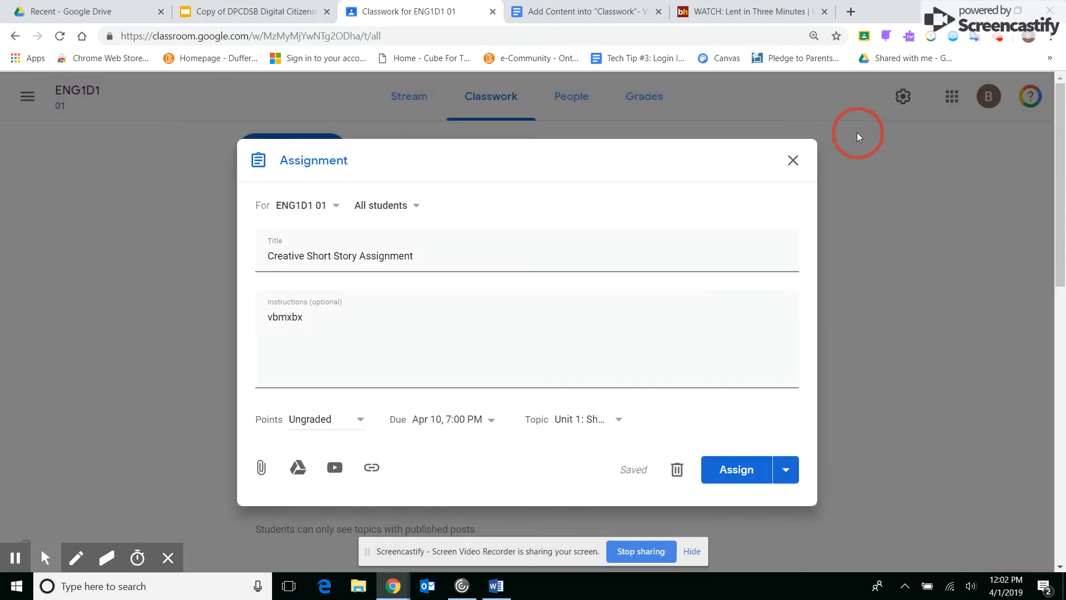
# - Examine the YouTube search, YouTube URL and web link options for the assignment, cancelling each without adding anything
pyautogui.click(335, 469)
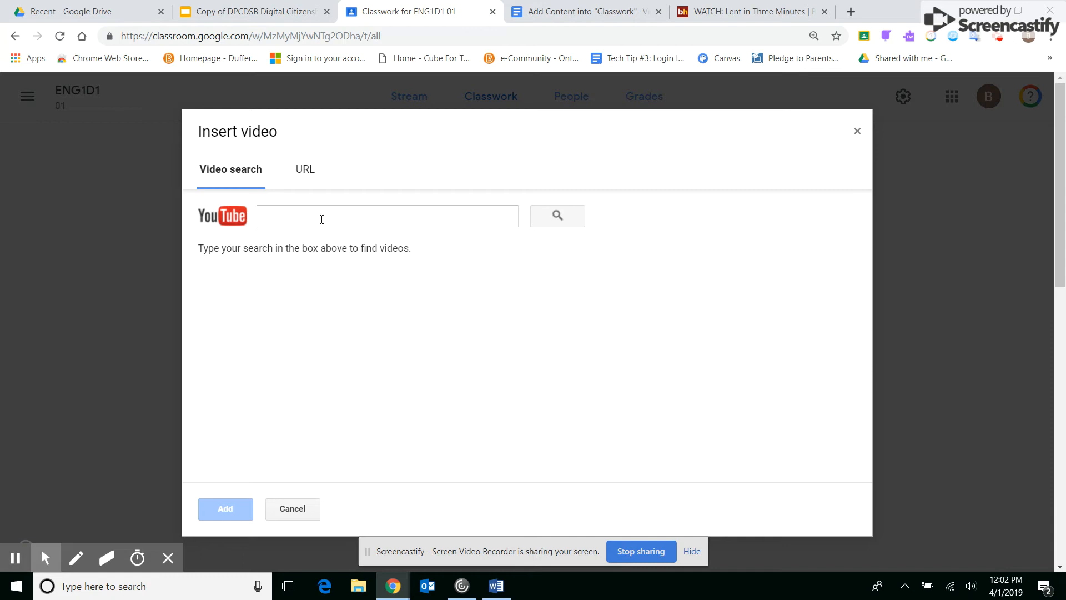
pyautogui.click(324, 217)
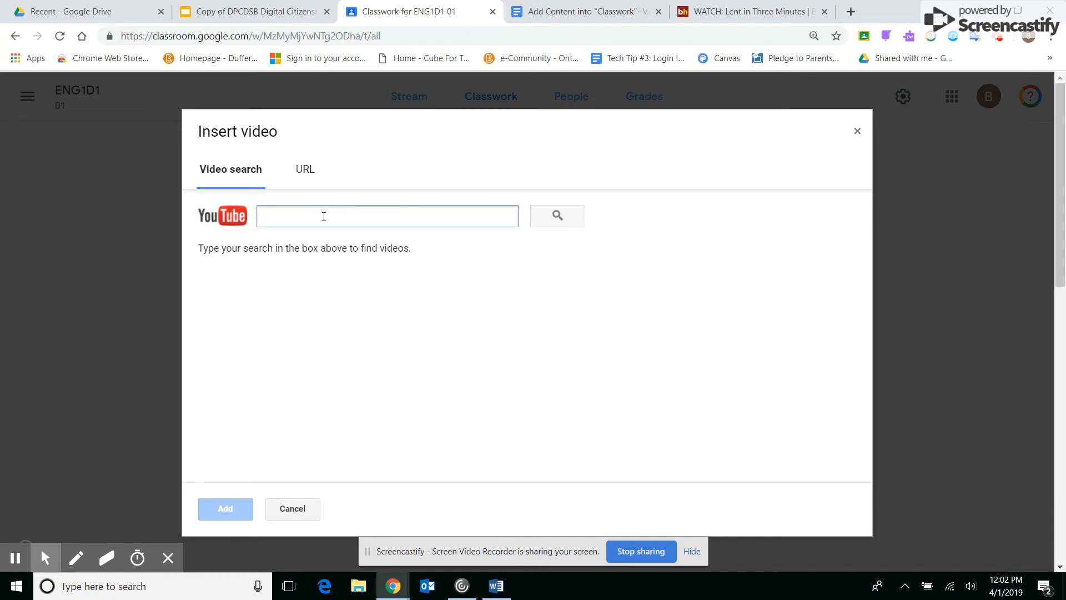
pyautogui.click(308, 170)
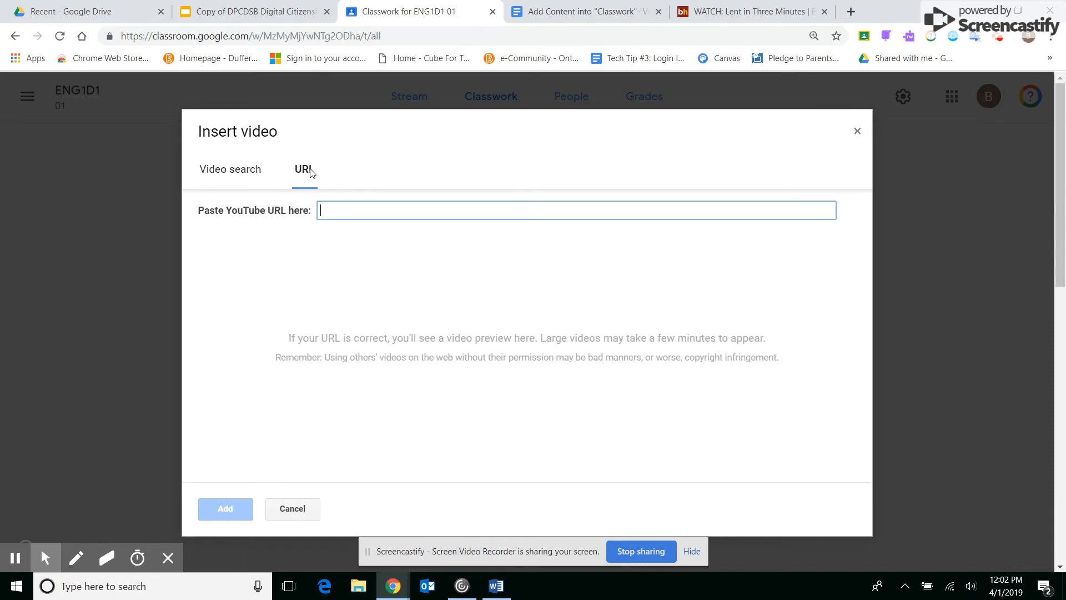
pyautogui.click(302, 510)
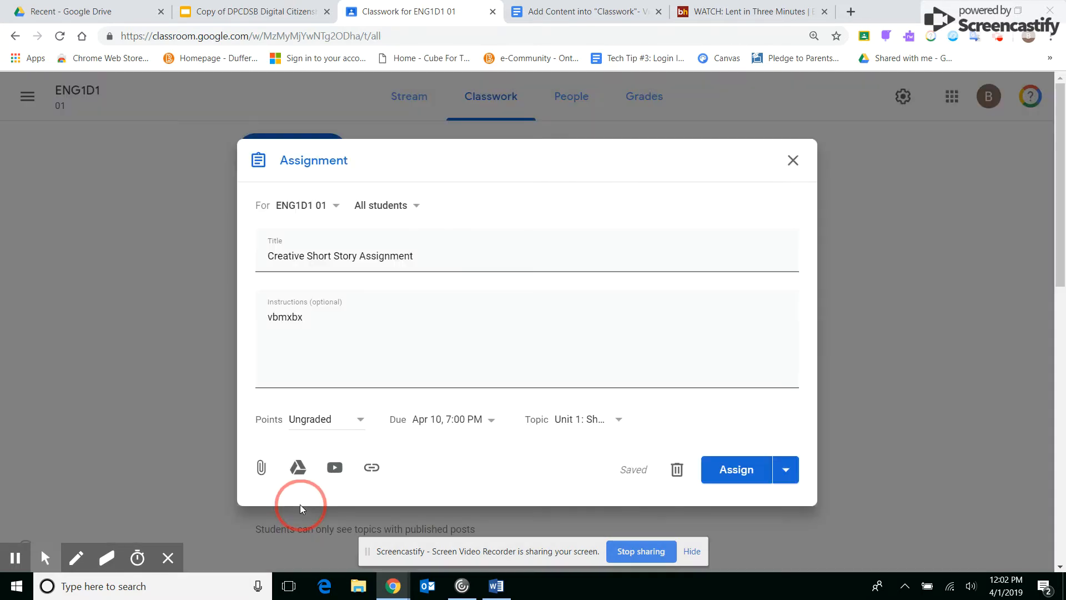
pyautogui.click(367, 480)
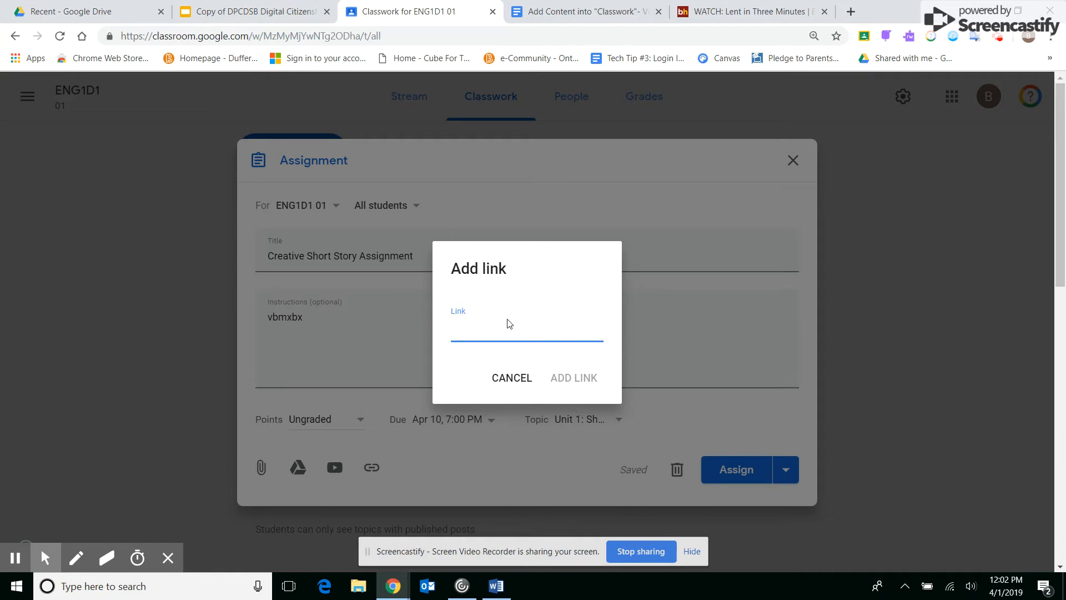
pyautogui.click(517, 380)
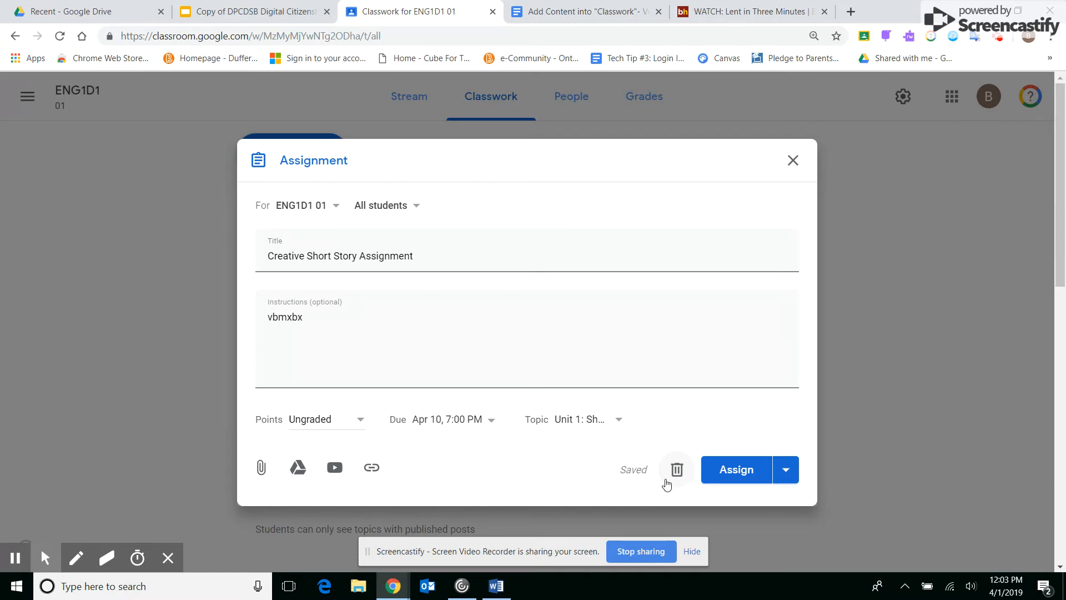
# - Examine the date and time options for scheduling the assignment, and cancel the scheduling
pyautogui.click(788, 471)
pyautogui.click(754, 499)
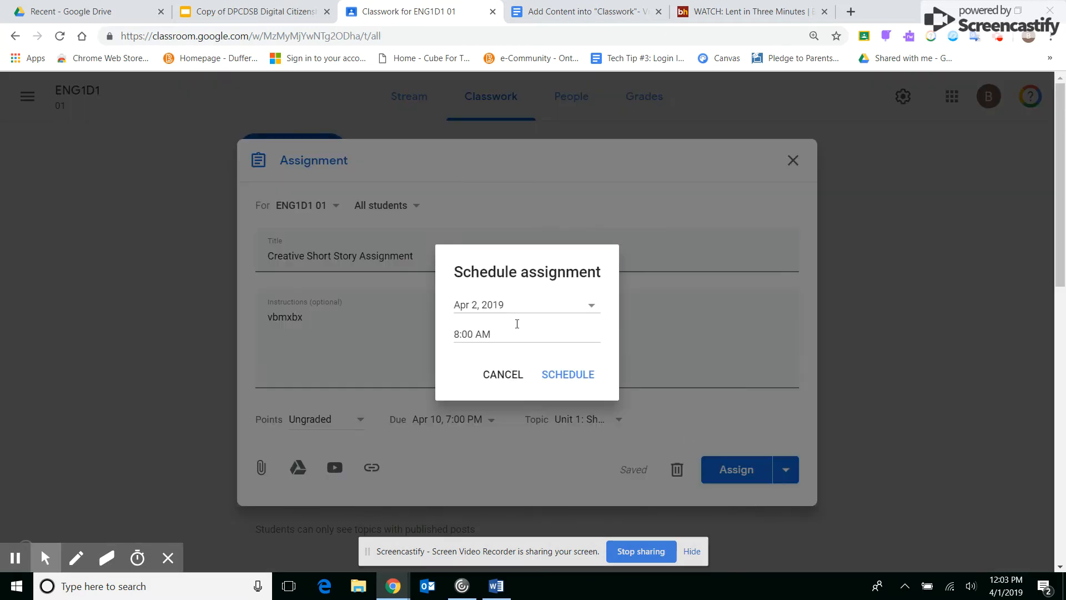
pyautogui.click(514, 306)
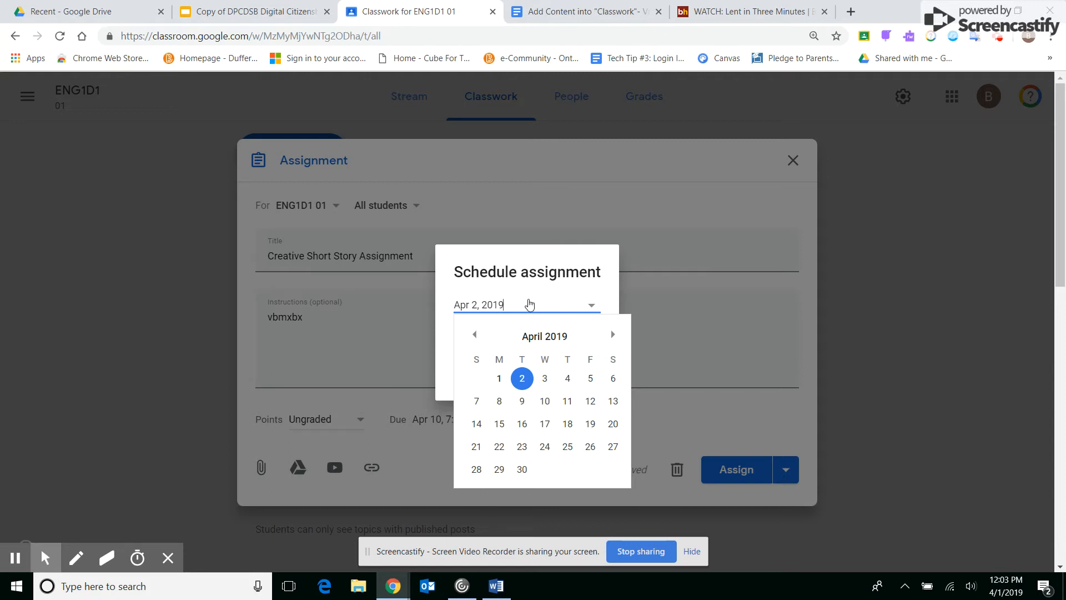
pyautogui.click(576, 301)
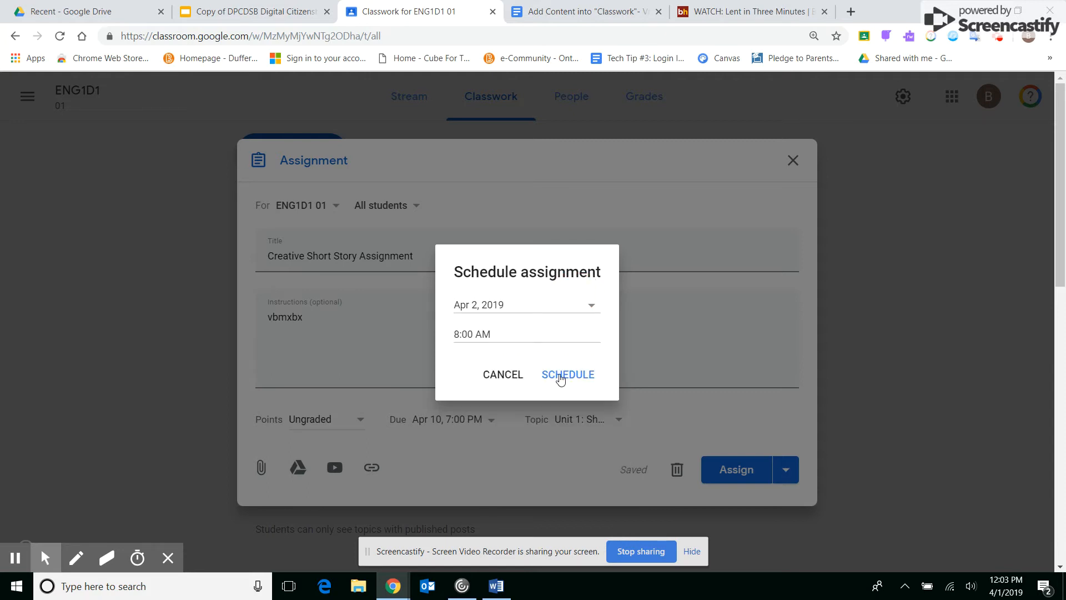
pyautogui.click(503, 374)
# - Assign the Creative Short Story Assignment to the class immediately
pyautogui.click(784, 472)
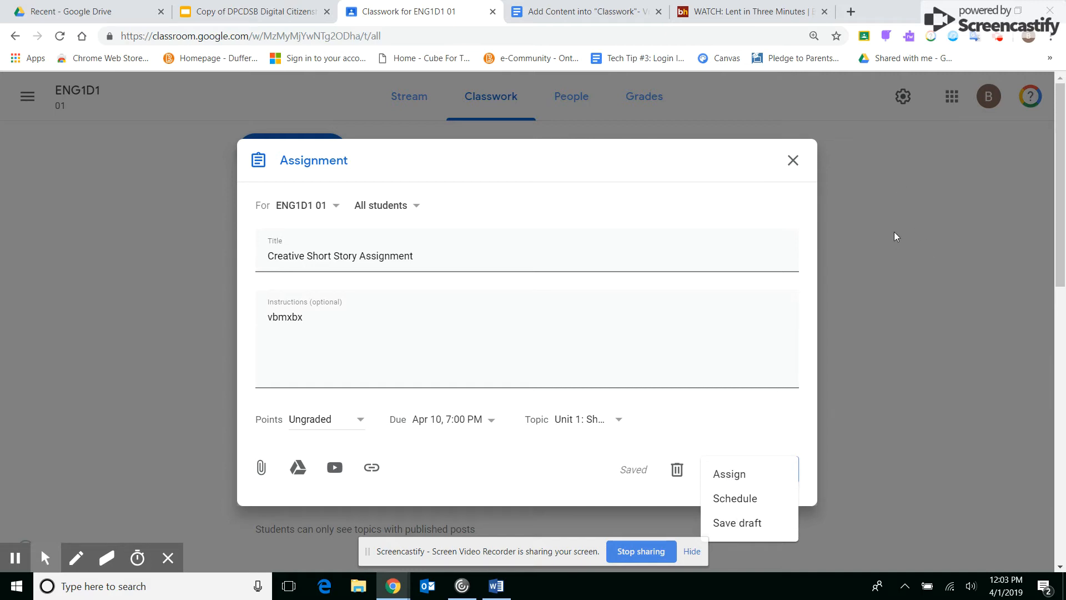
pyautogui.click(736, 481)
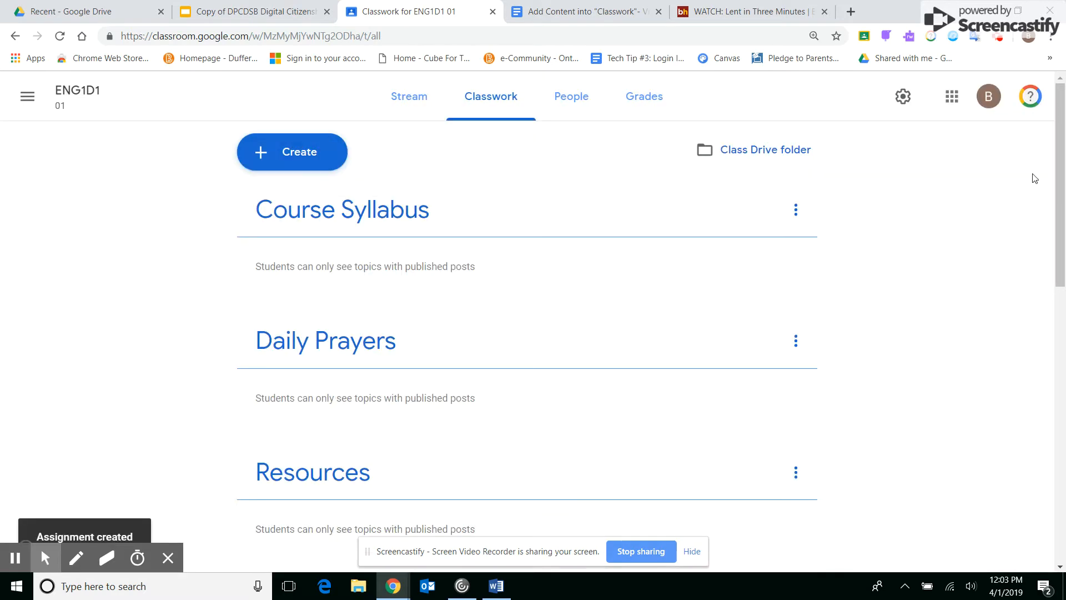
# - Check the posted Creative Short Story Assignment under Unit 1: Short Story and in the class Stream, and return to Classwork
pyautogui.moveTo(1060, 161); pyautogui.dragTo(1064, 247)
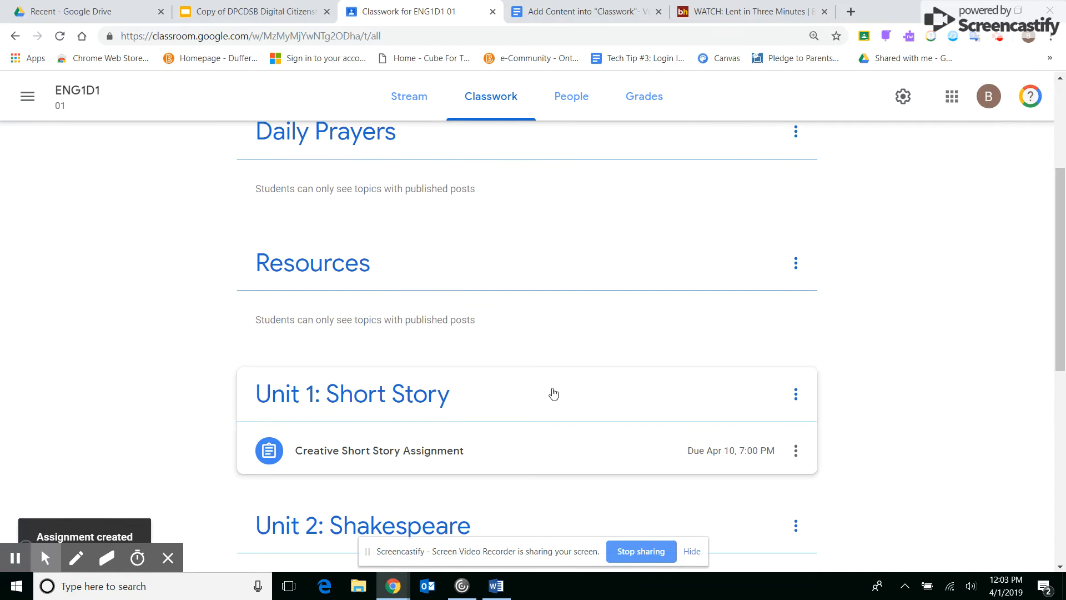
pyautogui.moveTo(1047, 301); pyautogui.dragTo(1047, 216)
pyautogui.click(413, 108)
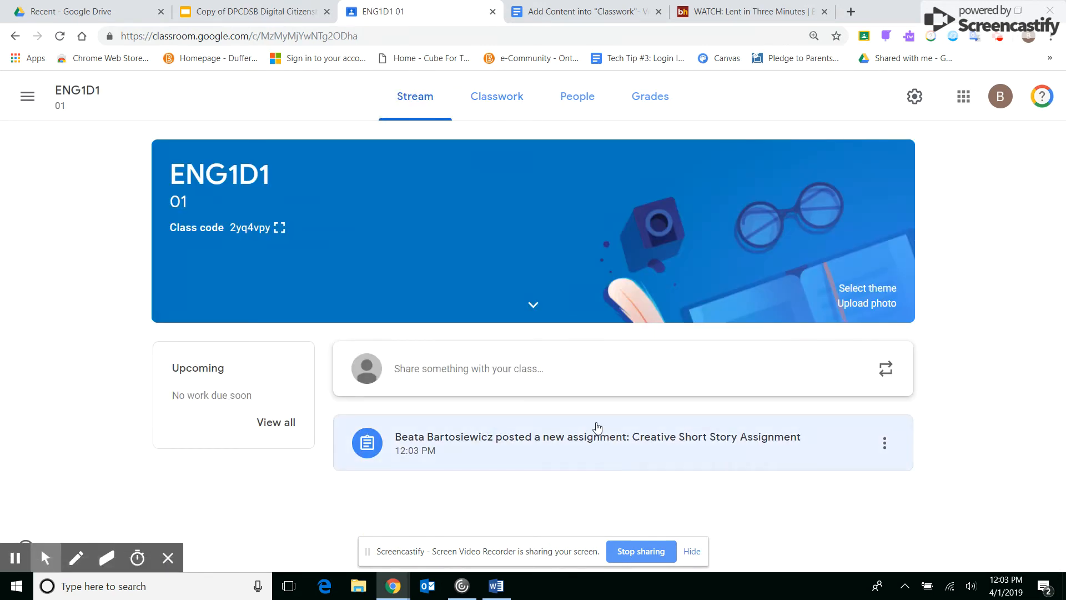
pyautogui.click(489, 104)
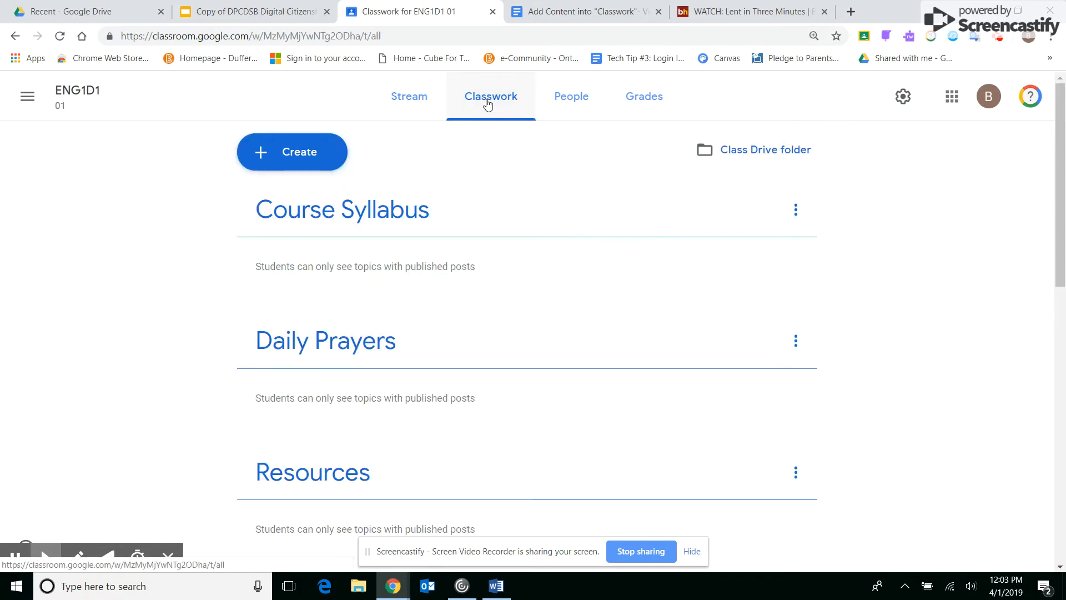
# - Examine the Blank Quiz form attached to a new quiz assignment, and close both without assigning anything
pyautogui.click(265, 160)
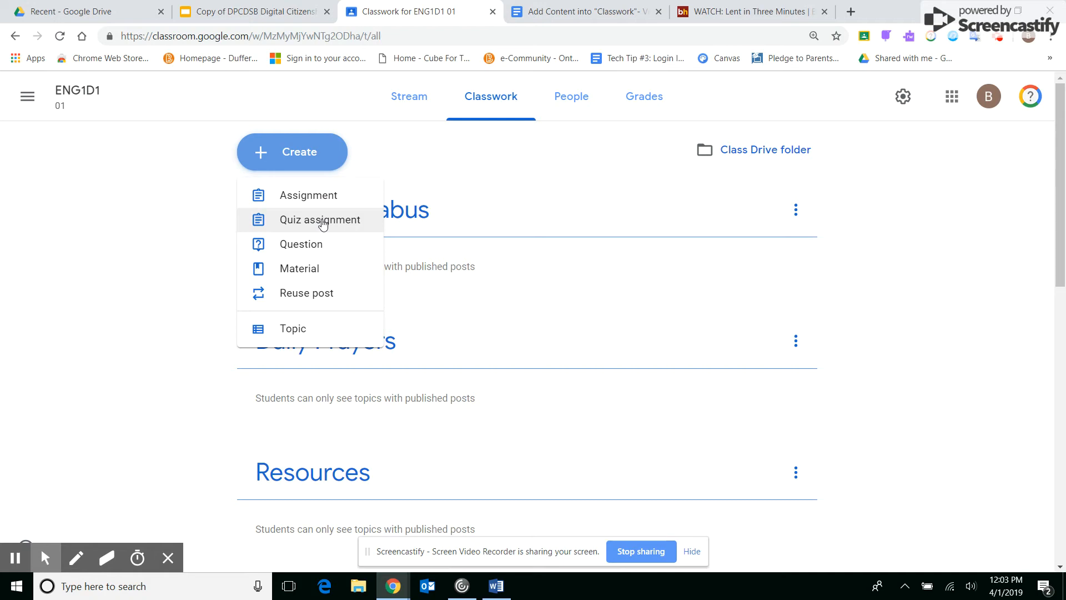
pyautogui.click(323, 220)
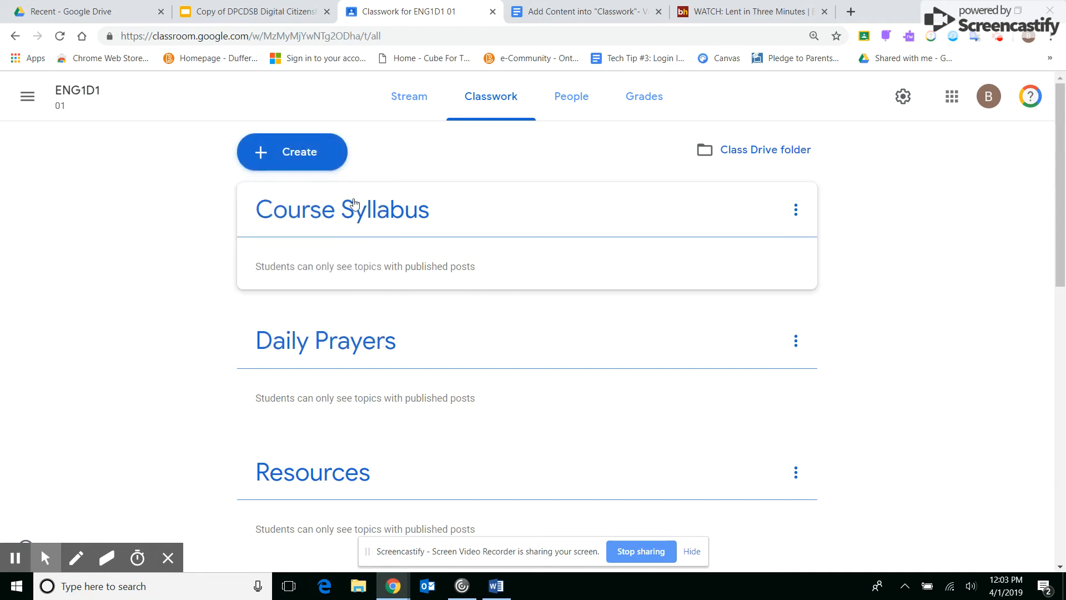
pyautogui.click(315, 148)
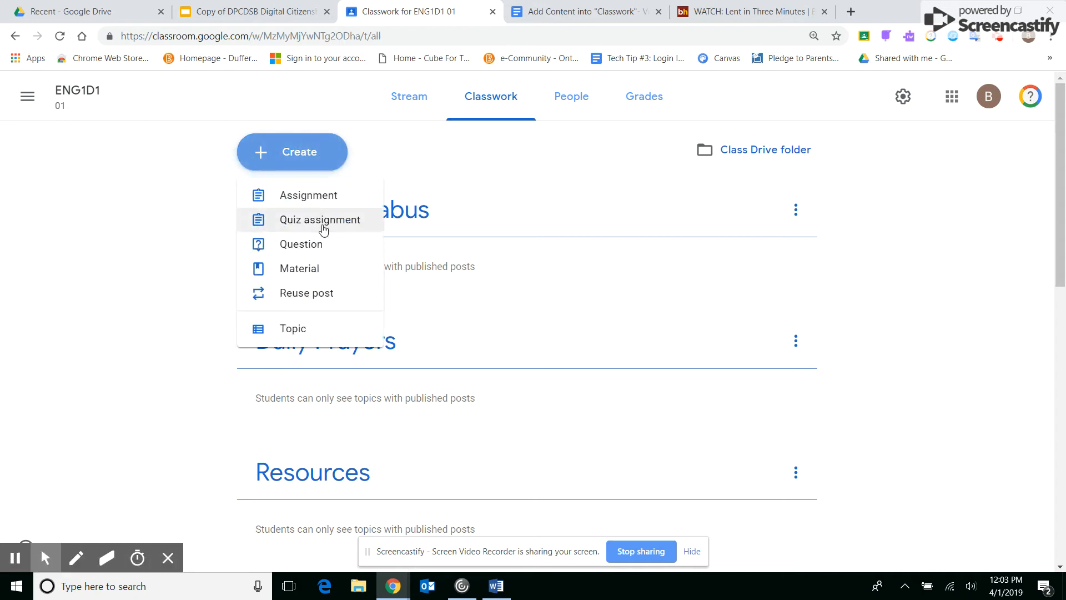
pyautogui.click(323, 222)
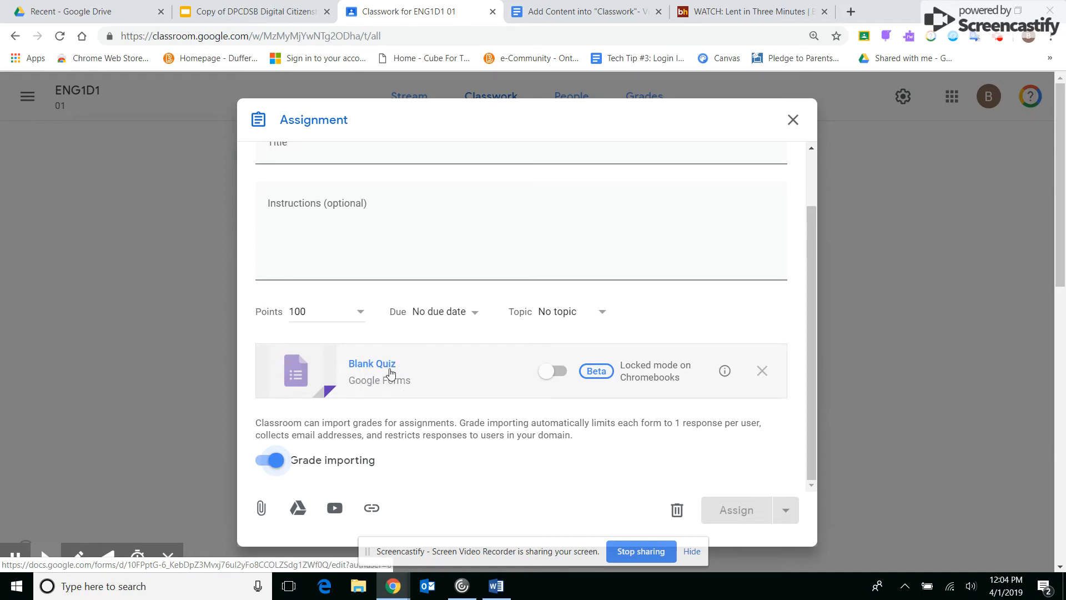
pyautogui.click(391, 366)
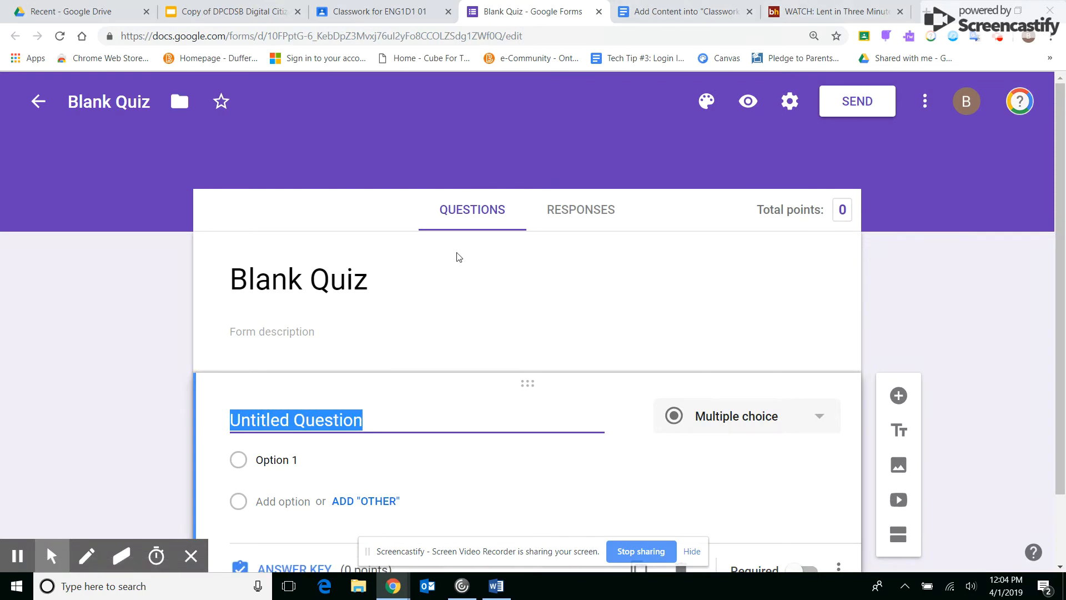
pyautogui.click(598, 12)
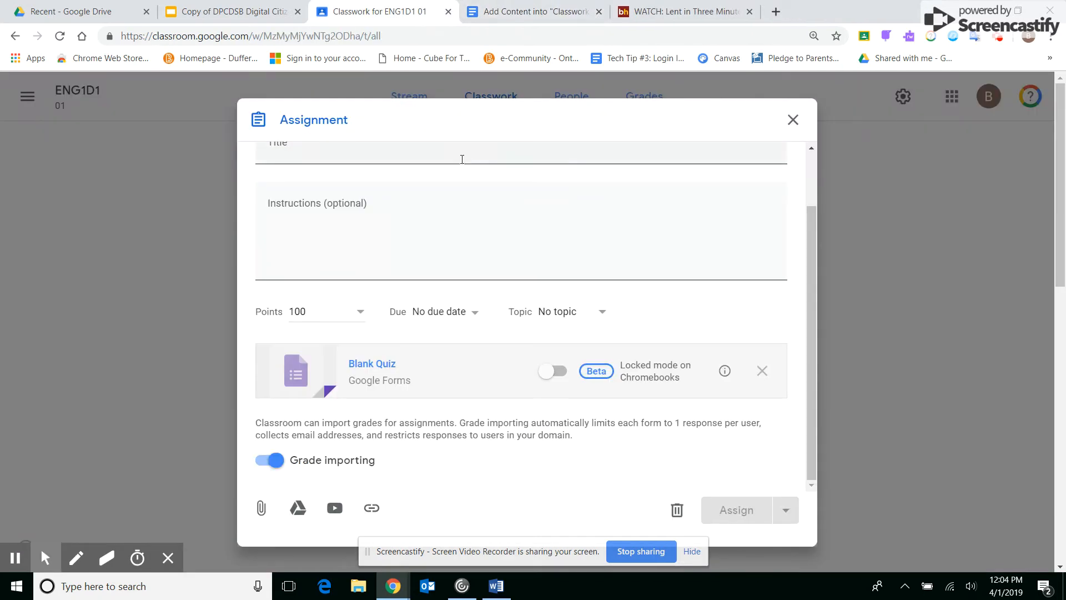
pyautogui.click(796, 119)
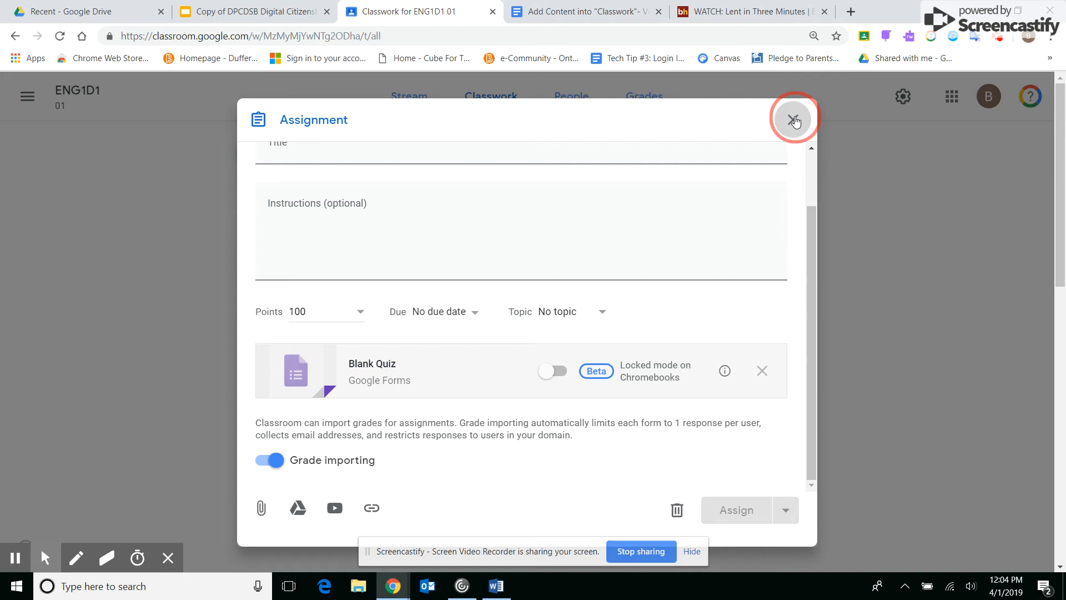
# - Start a new class question using the two-sentence social justice prompt ending in "Explain why." copied from the "Add Content into "Classwork"- Video 3" document
pyautogui.click(286, 159)
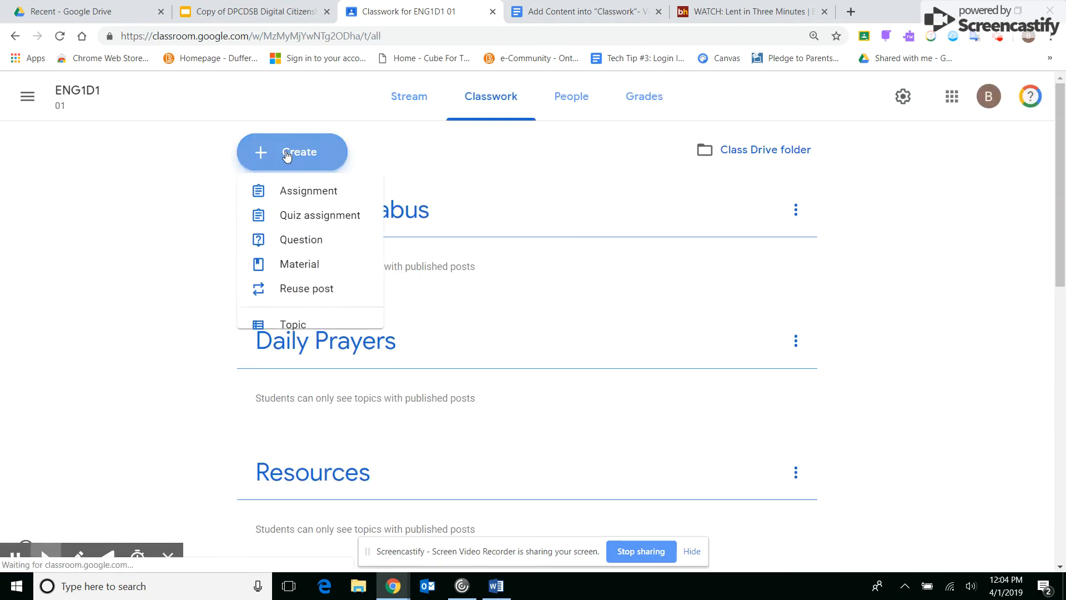
pyautogui.click(309, 246)
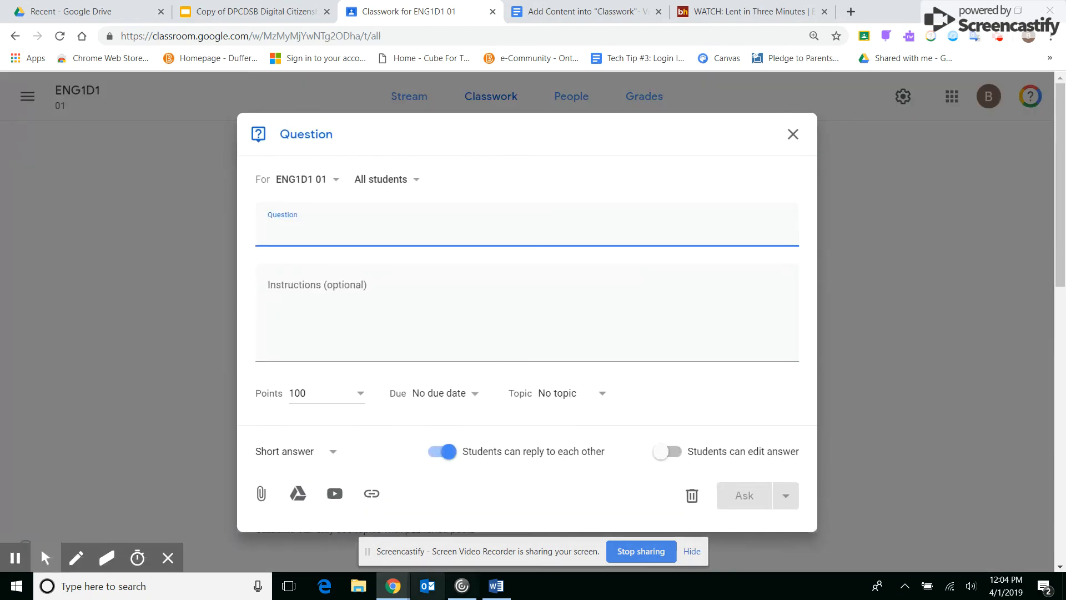
pyautogui.click(576, 11)
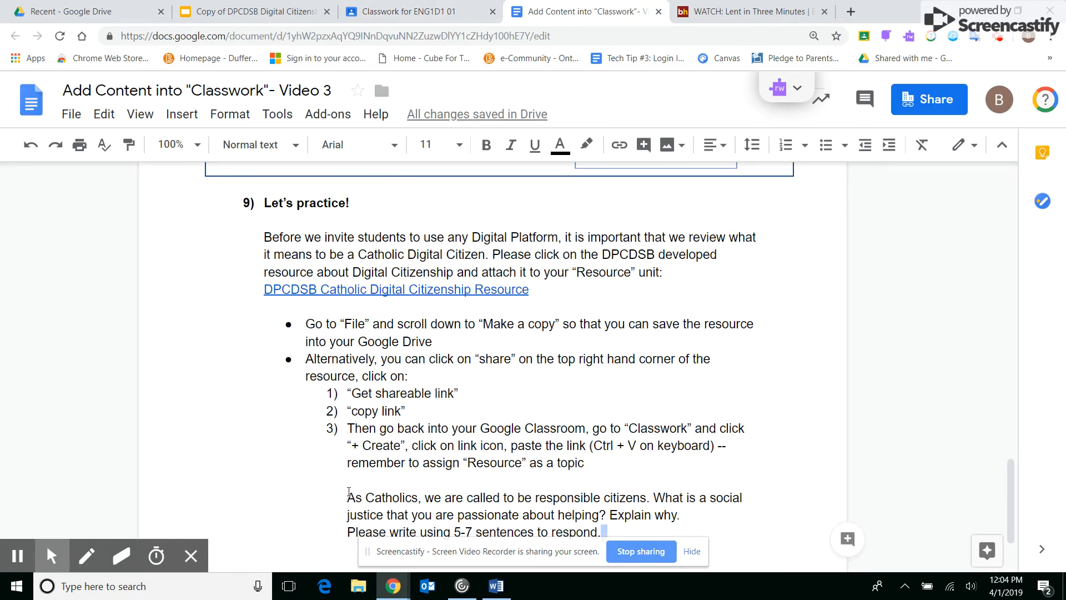
pyautogui.click(434, 497)
pyautogui.moveTo(680, 512); pyautogui.dragTo(351, 494)
pyautogui.hotkey('ctrl', 'c')
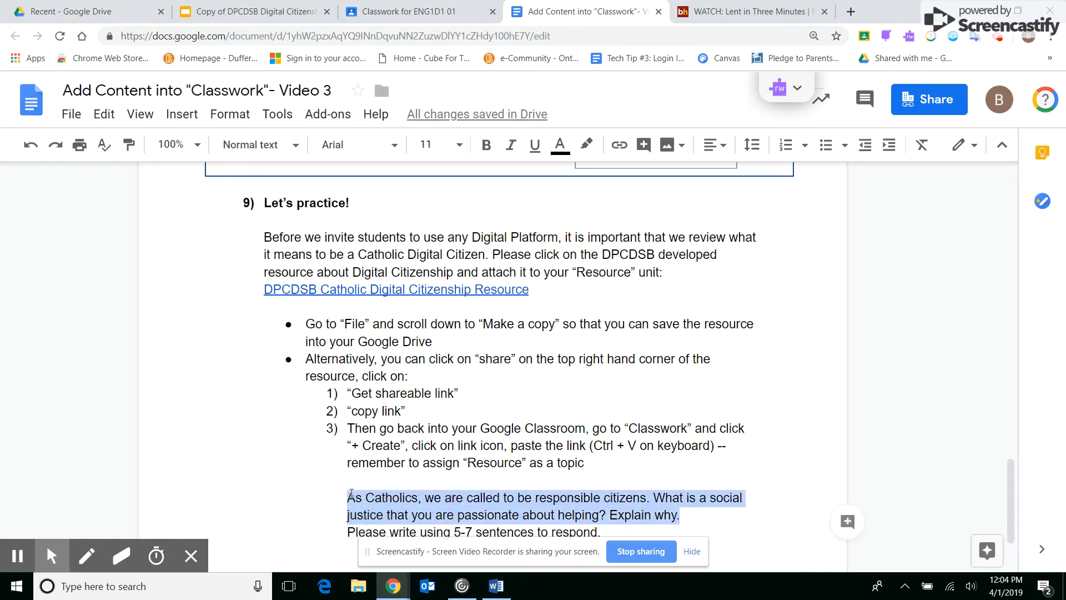
pyautogui.click(375, 8)
pyautogui.hotkey('ctrl', 'v')
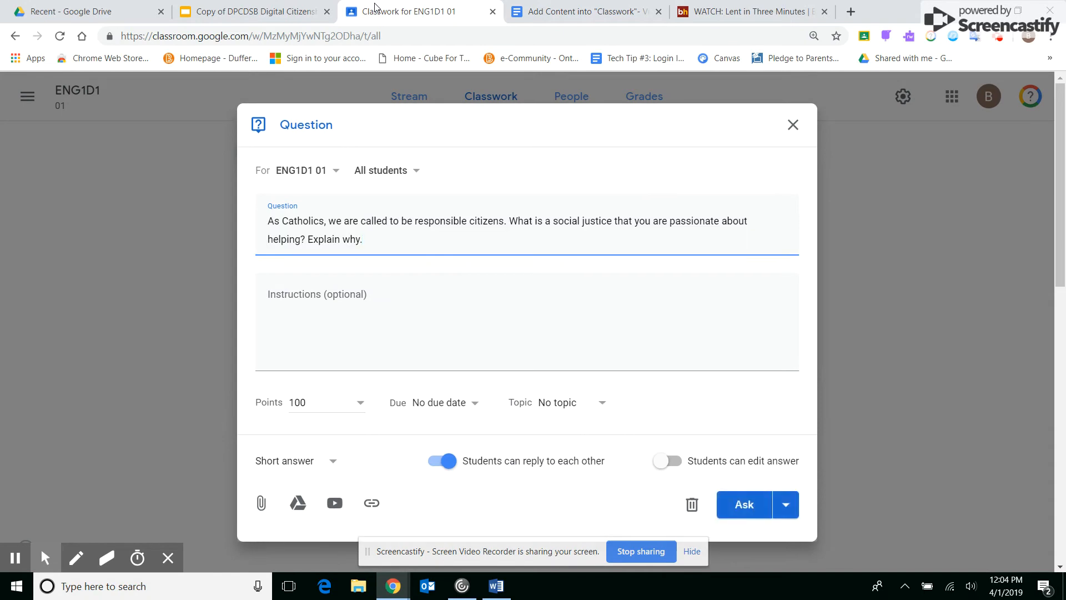
# - Copy "Please write using 5-7 sentences to respond." from the Video 3 document into the question's instructions
pyautogui.click(365, 308)
pyautogui.click(575, 17)
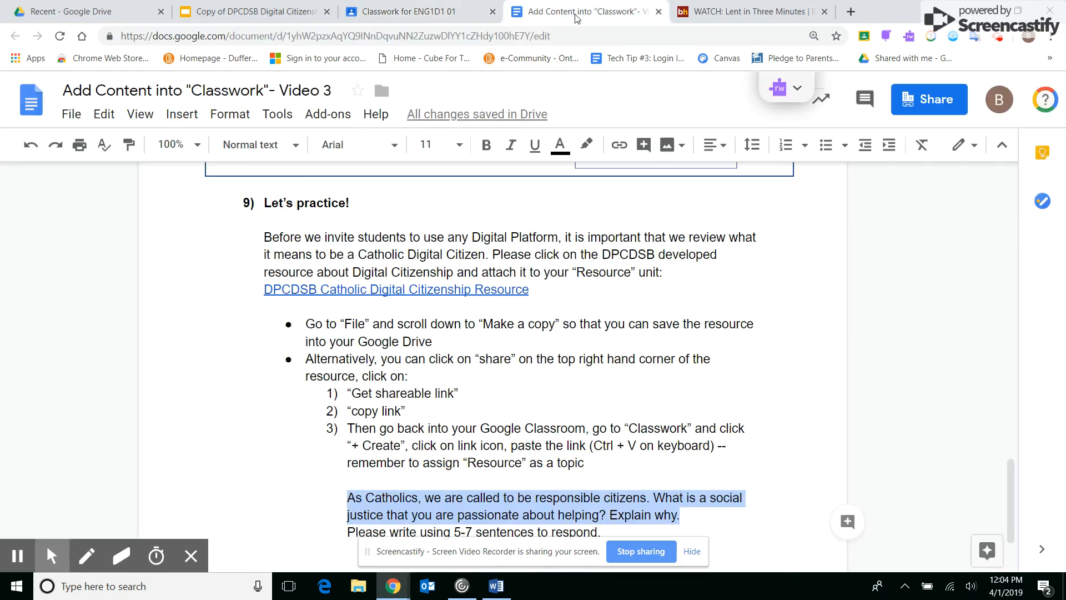
pyautogui.moveTo(344, 532); pyautogui.dragTo(609, 526)
pyautogui.hotkey('ctrl', 'c')
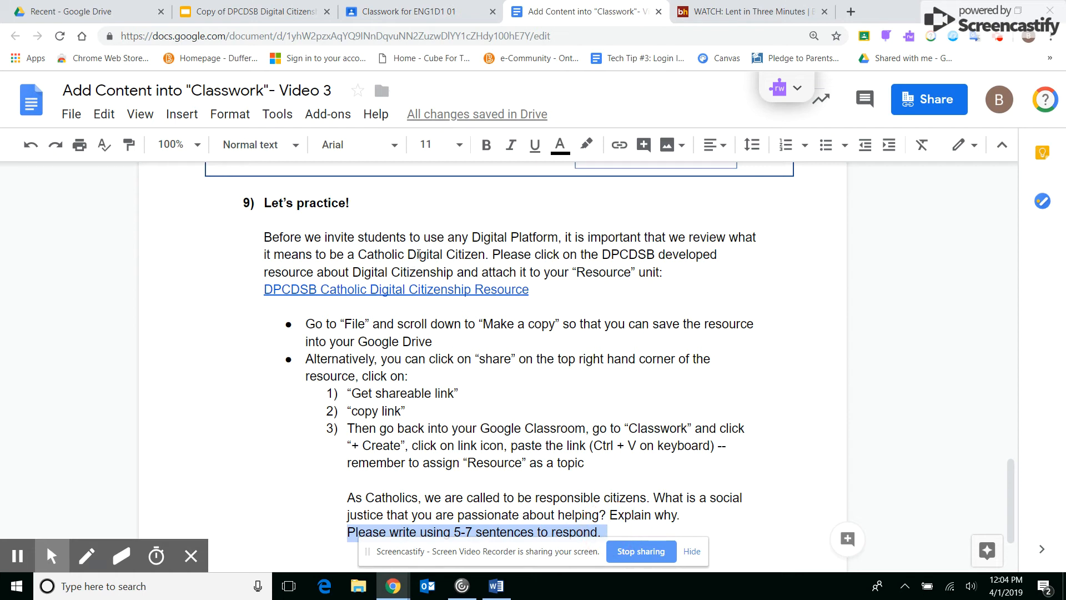
pyautogui.click(391, 17)
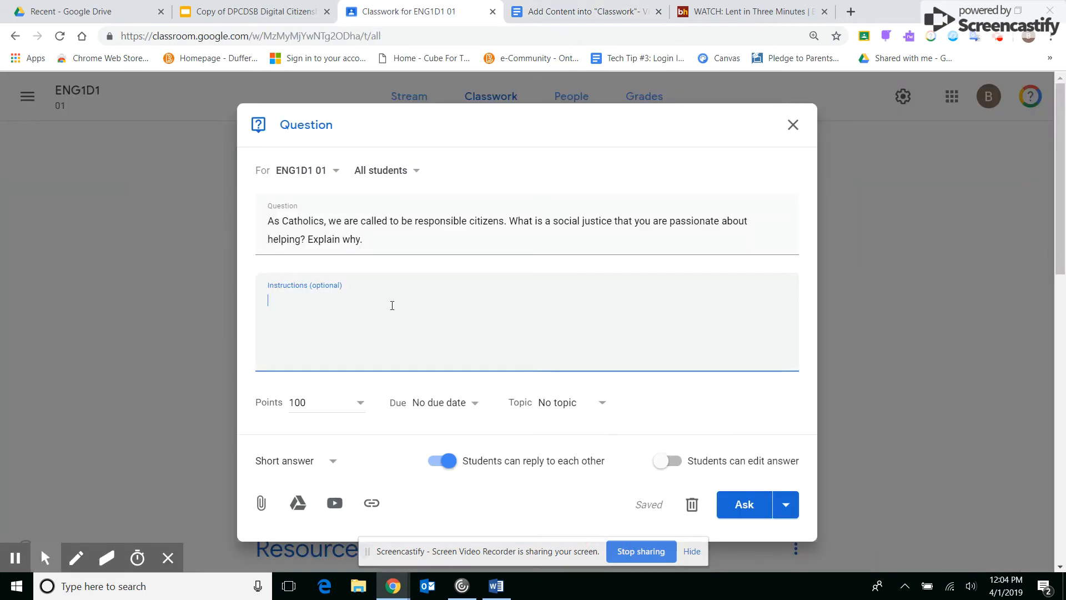
pyautogui.hotkey('ctrl', 'v')
# - Make the question Ungraded and file it under the topic Unit 1: Short Story
pyautogui.click(346, 398)
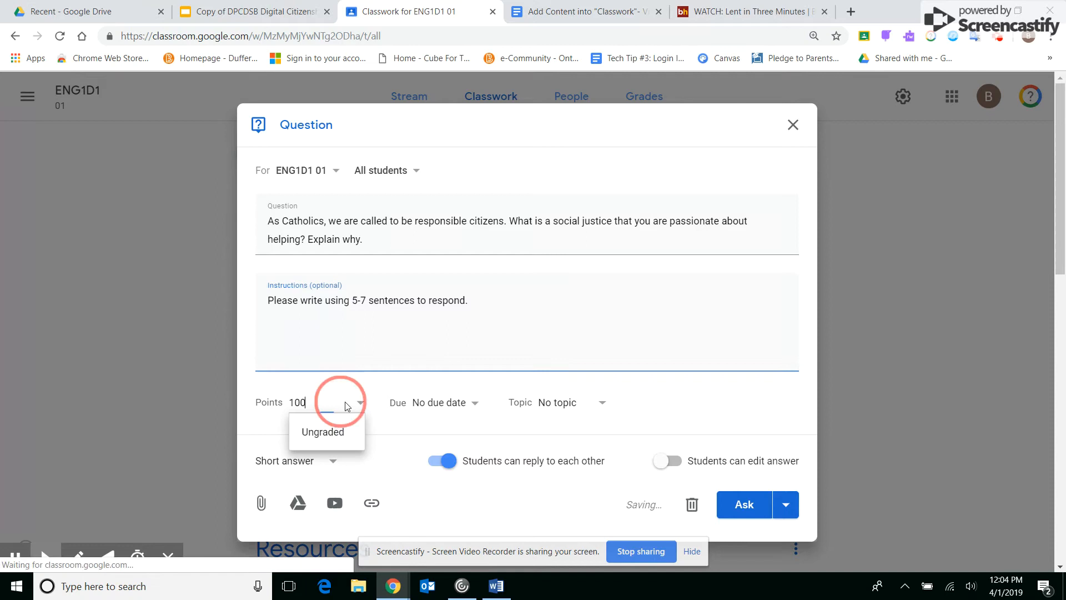
pyautogui.click(330, 440)
pyautogui.click(575, 405)
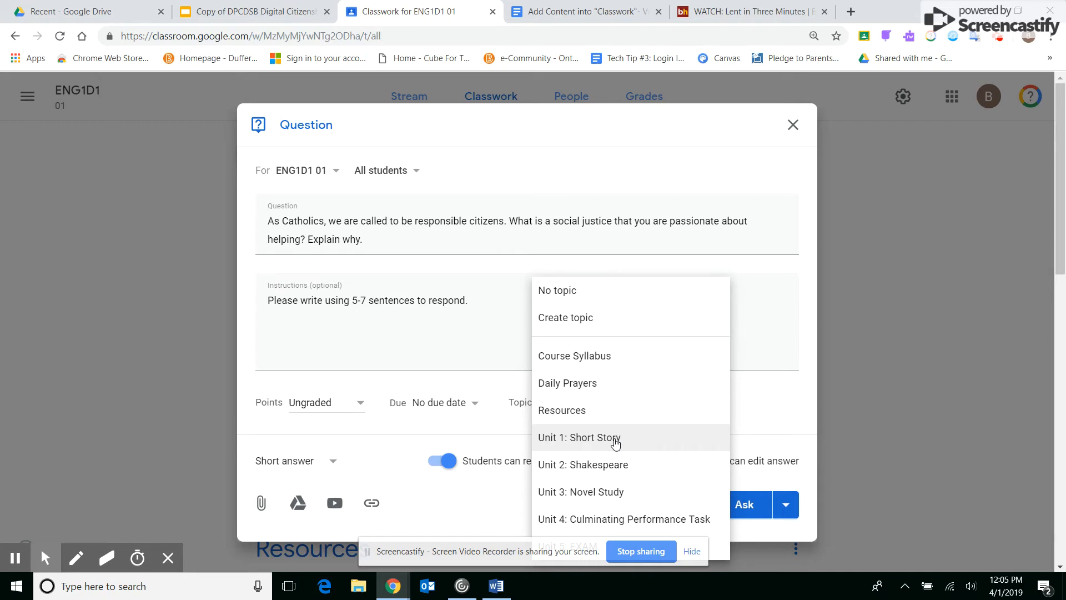
pyautogui.click(615, 441)
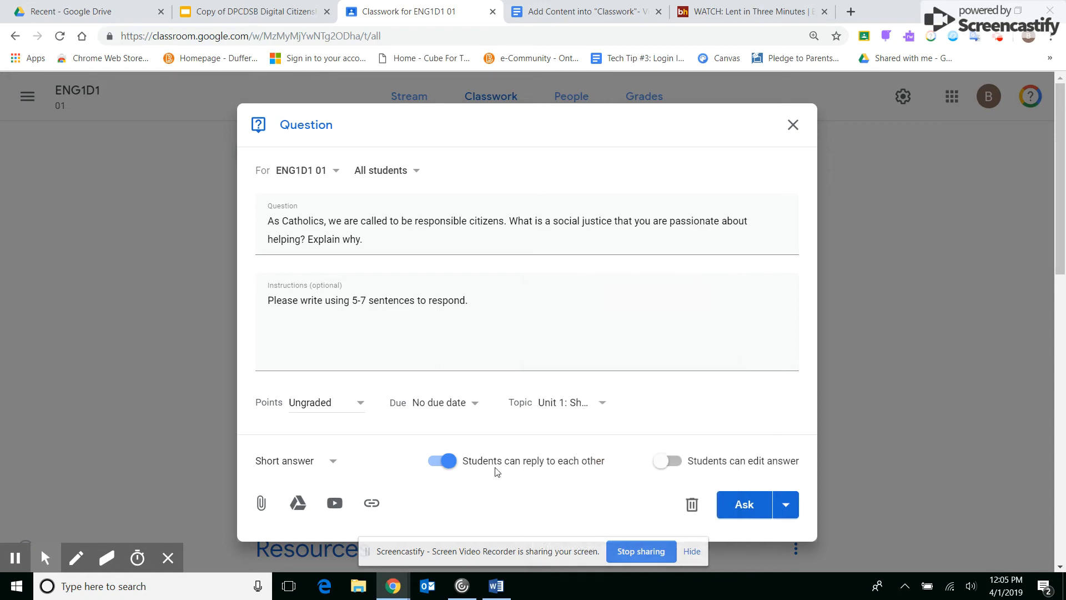
# - Keep the question as Short answer with student replies allowed, and let students edit their answer
pyautogui.click(307, 461)
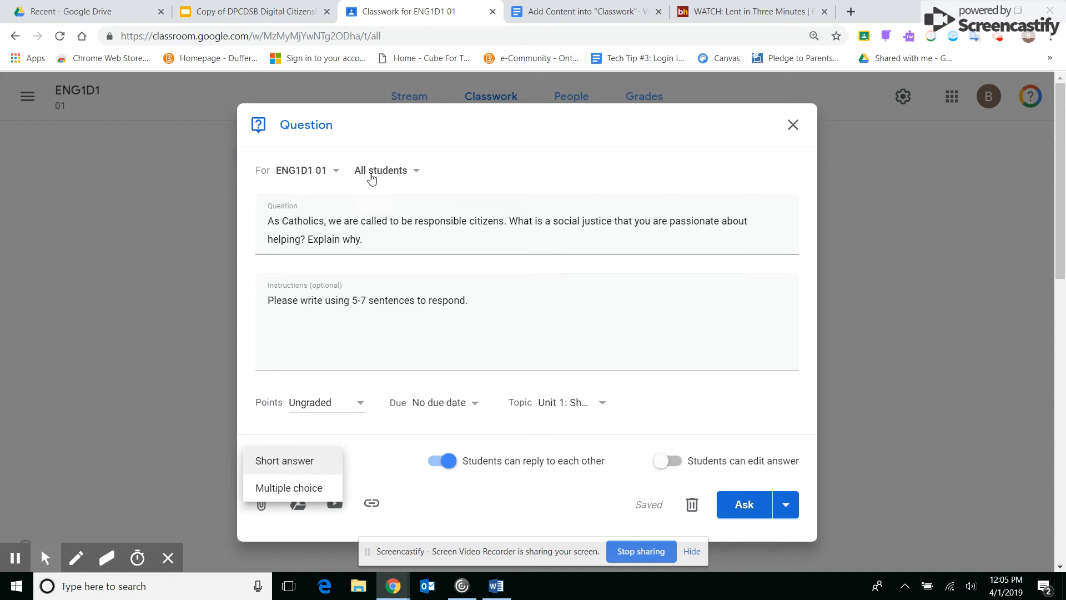
pyautogui.click(300, 467)
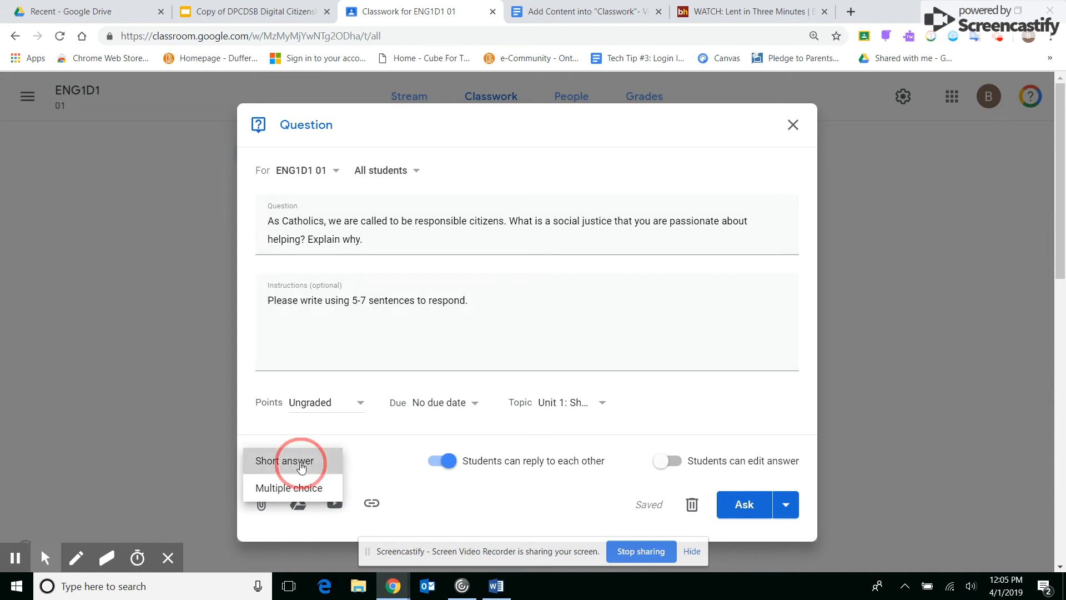
pyautogui.click(451, 467)
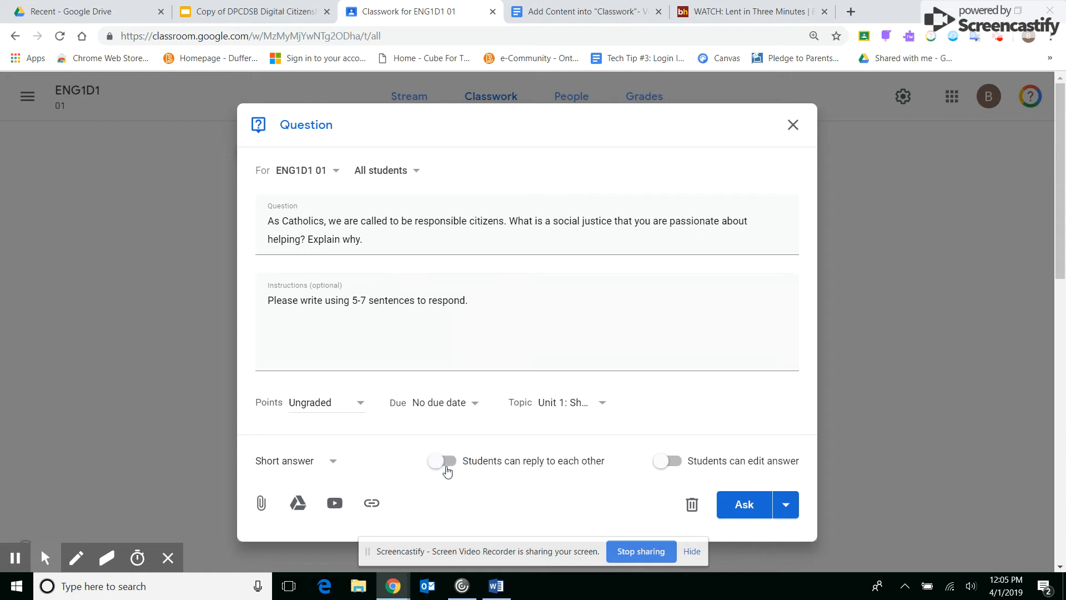
pyautogui.click(441, 465)
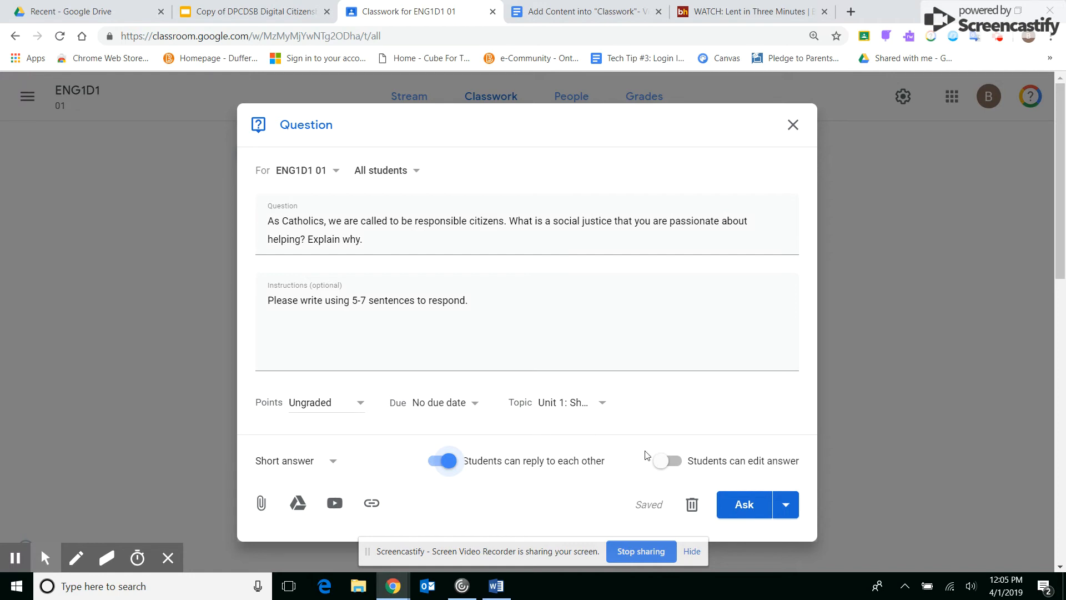
pyautogui.click(669, 466)
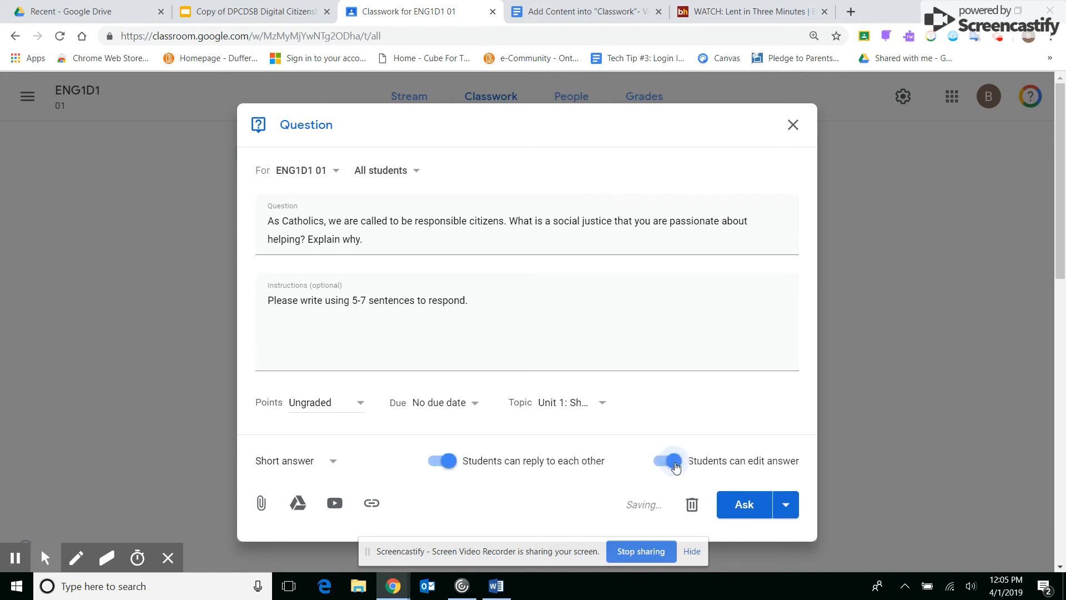
# - Check the alternative posting options for the question, and ask it to the class immediately
pyautogui.click(785, 505)
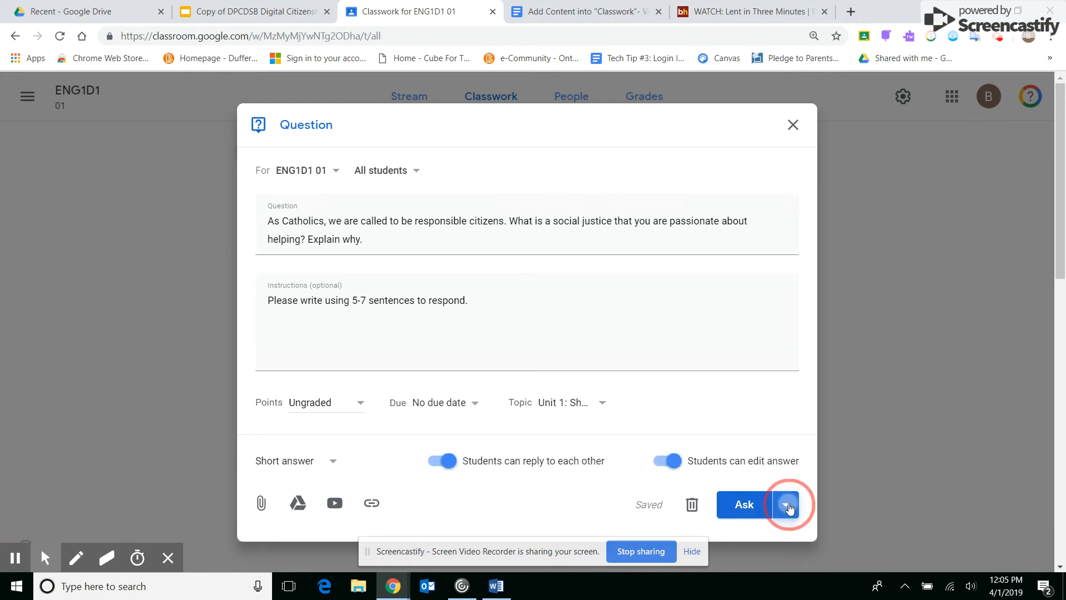
pyautogui.click(754, 410)
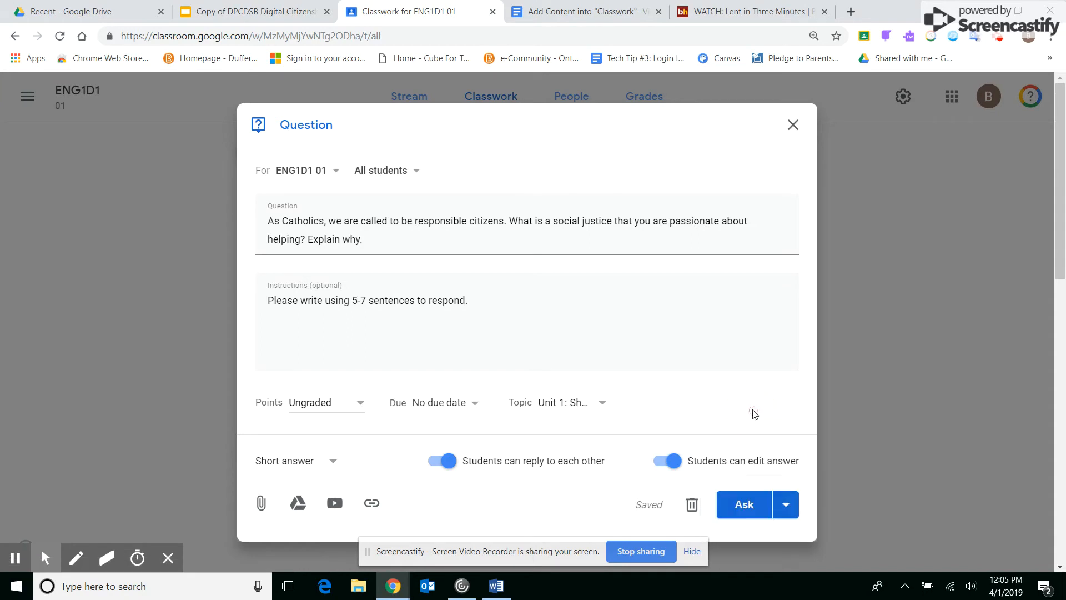
pyautogui.click(750, 508)
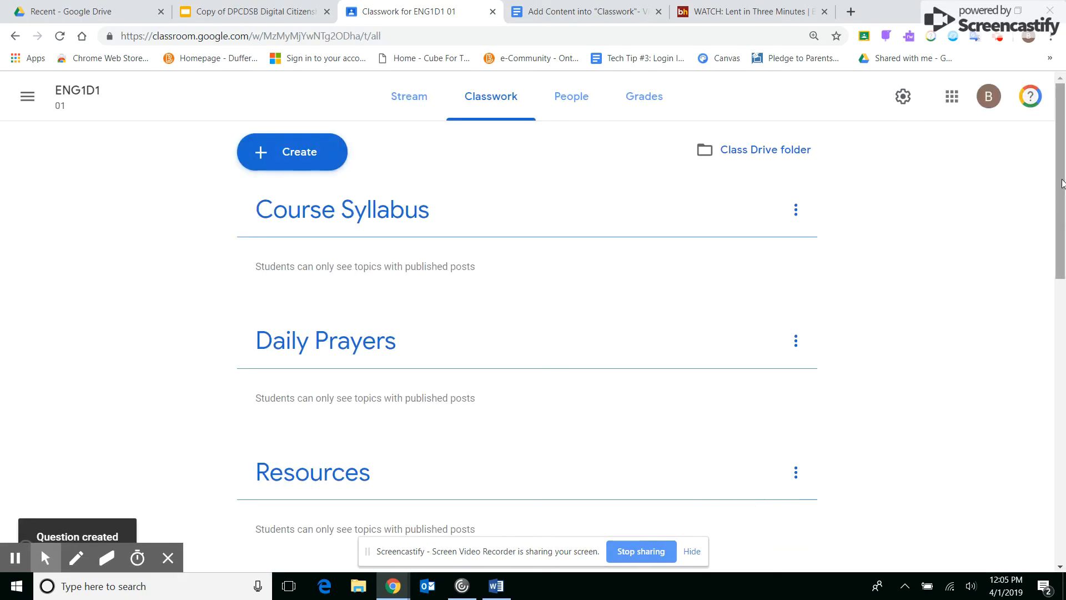
# - Examine the posted question's student answers and details pages and its Stream entry, and return to Classwork
pyautogui.moveTo(1061, 180); pyautogui.dragTo(1051, 331)
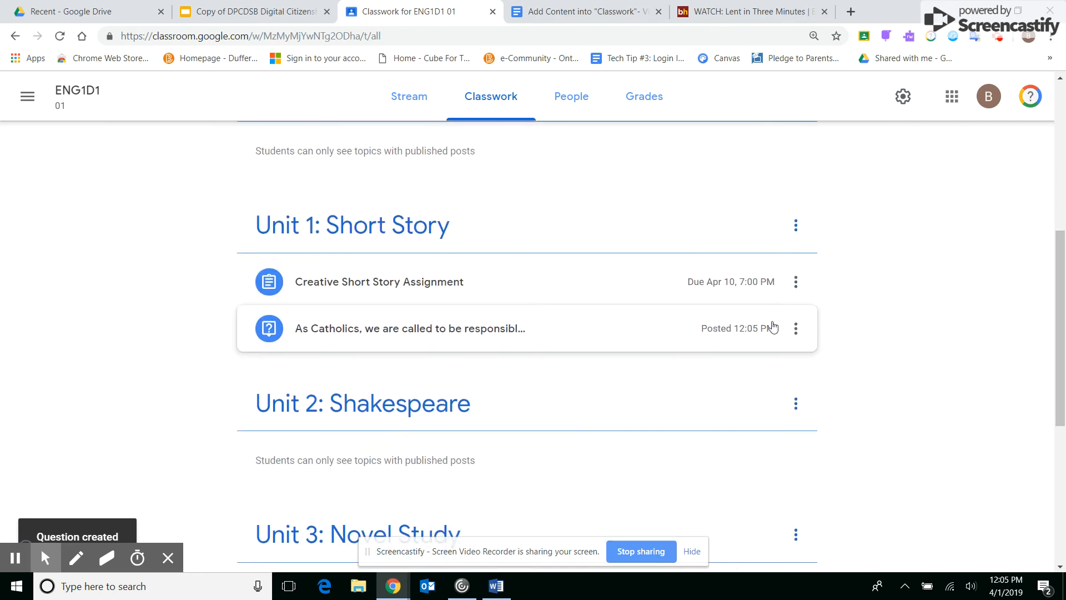
pyautogui.click(489, 332)
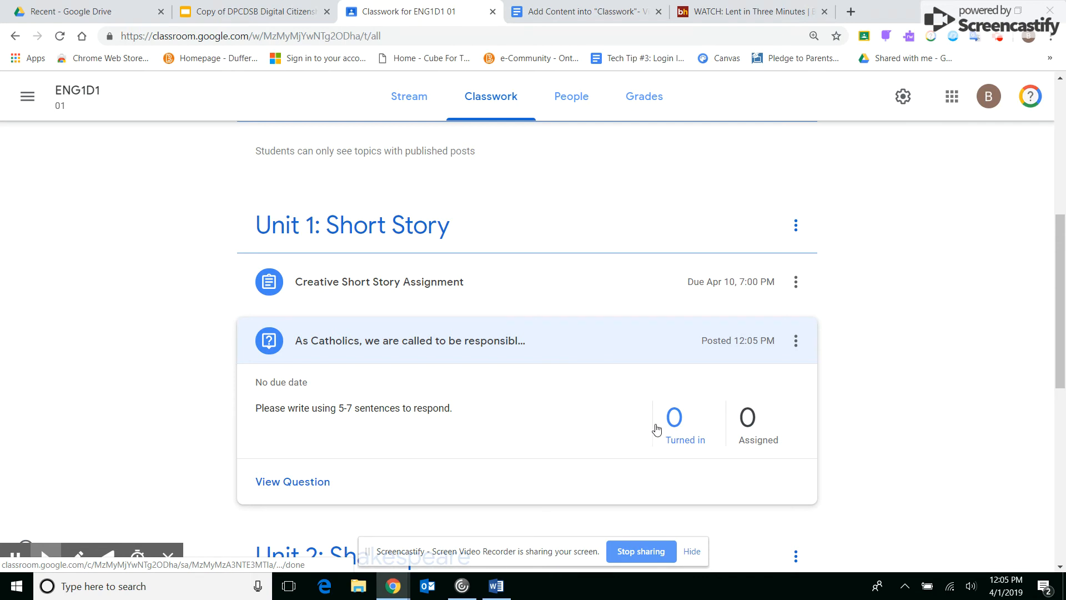
pyautogui.click(674, 420)
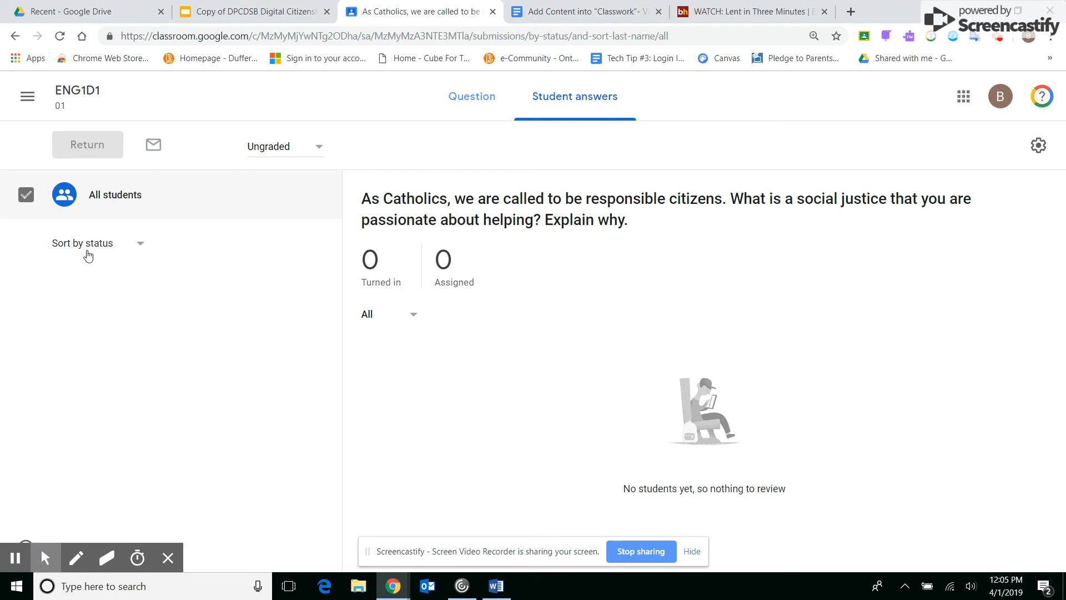
pyautogui.click(488, 104)
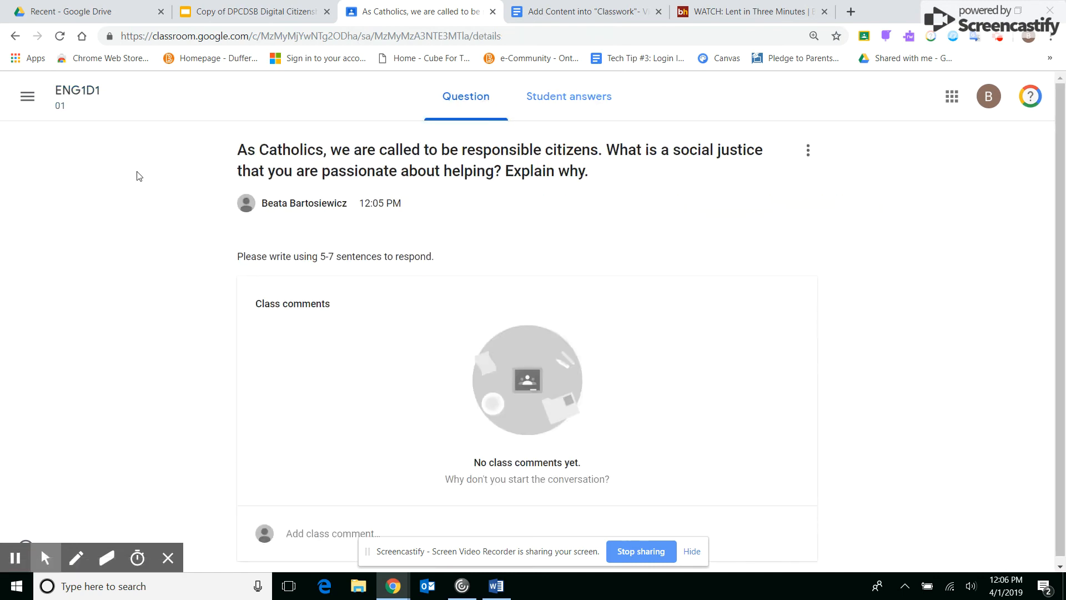
pyautogui.click(82, 96)
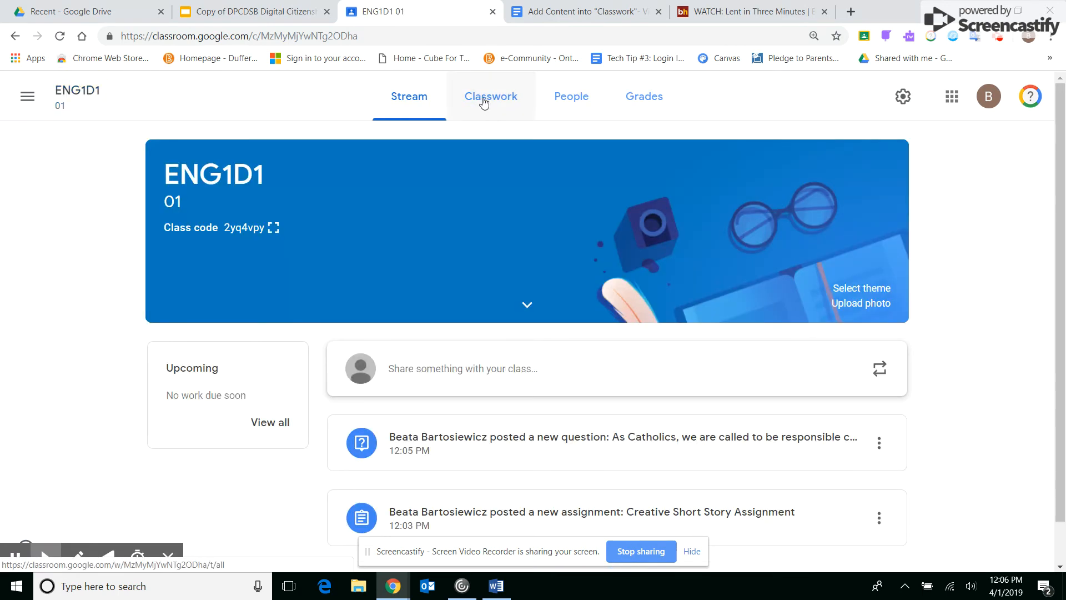
pyautogui.click(484, 103)
pyautogui.click(501, 100)
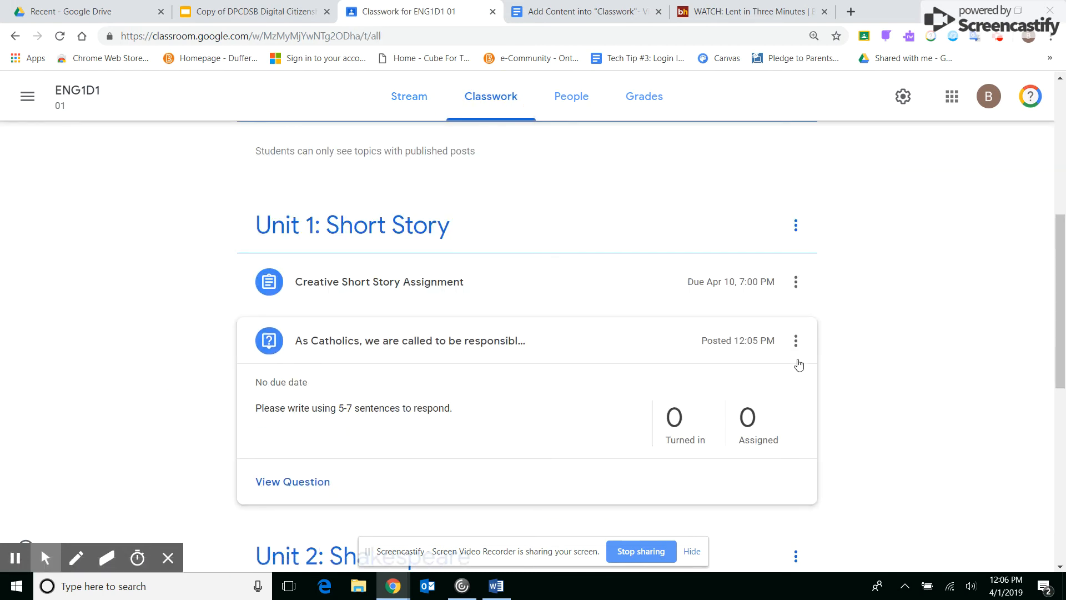
# - Create a new class material titled "DPCDSB Catholic Digital Citizenship Resource"
pyautogui.moveTo(1063, 229); pyautogui.dragTo(1065, 87)
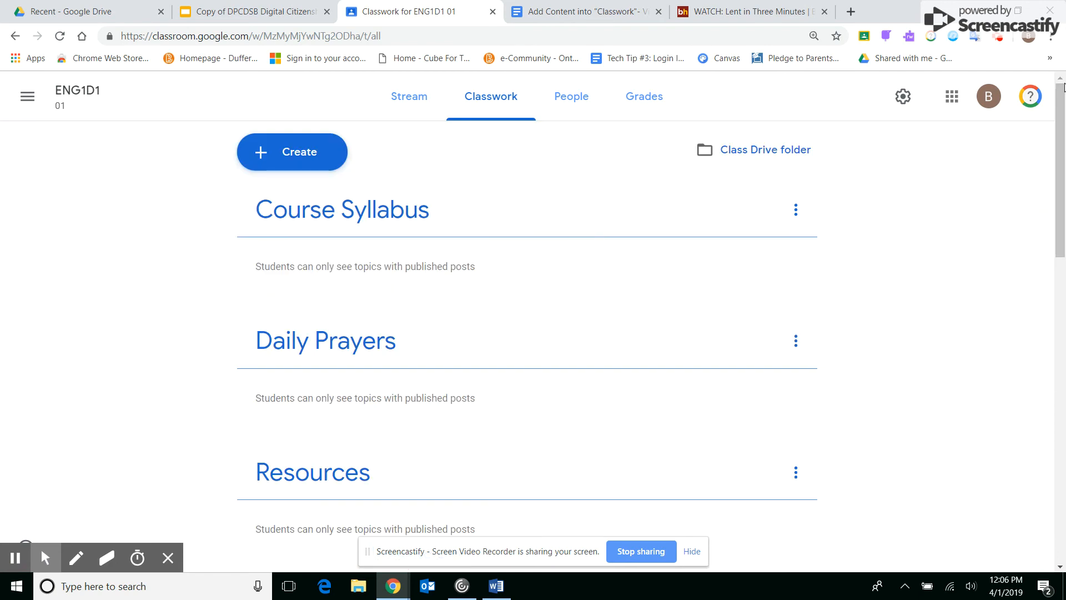
pyautogui.click(285, 155)
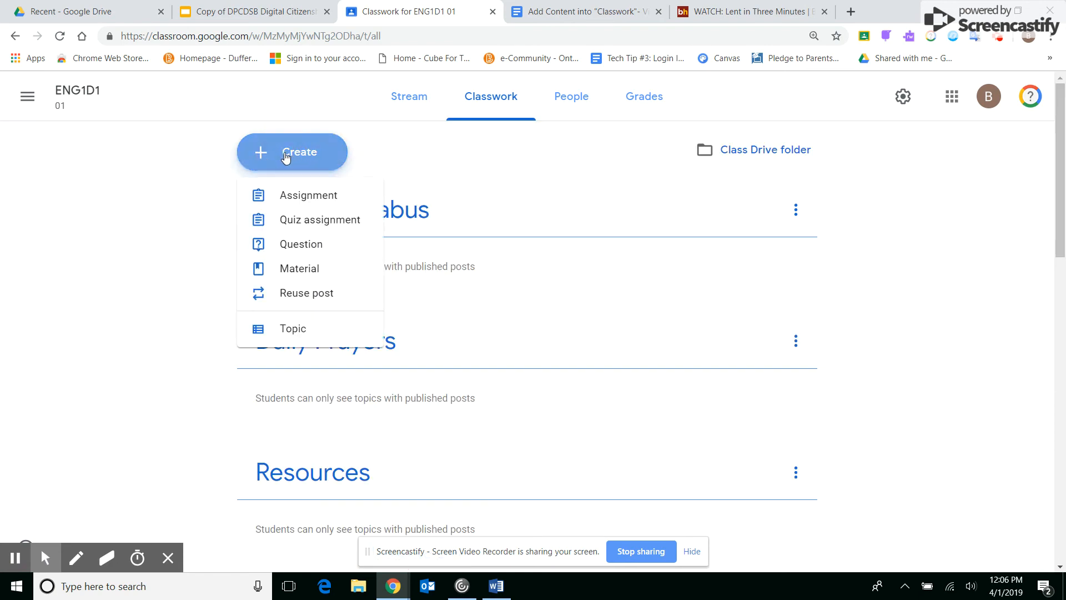
pyautogui.click(310, 274)
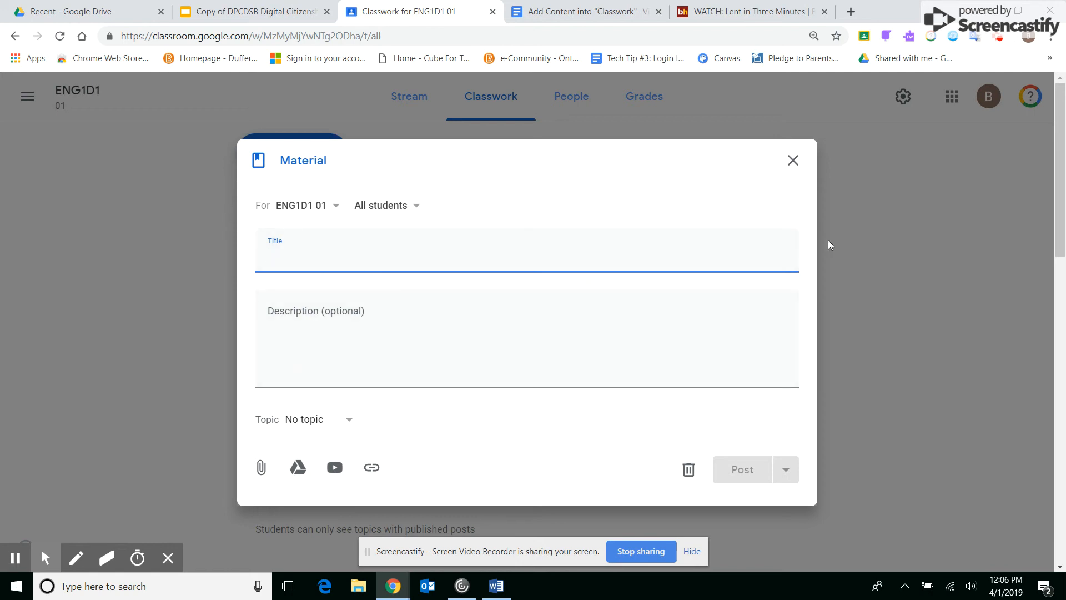
pyautogui.hotkey('ctrl', '+')
pyautogui.hotkey('ctrl', '+')
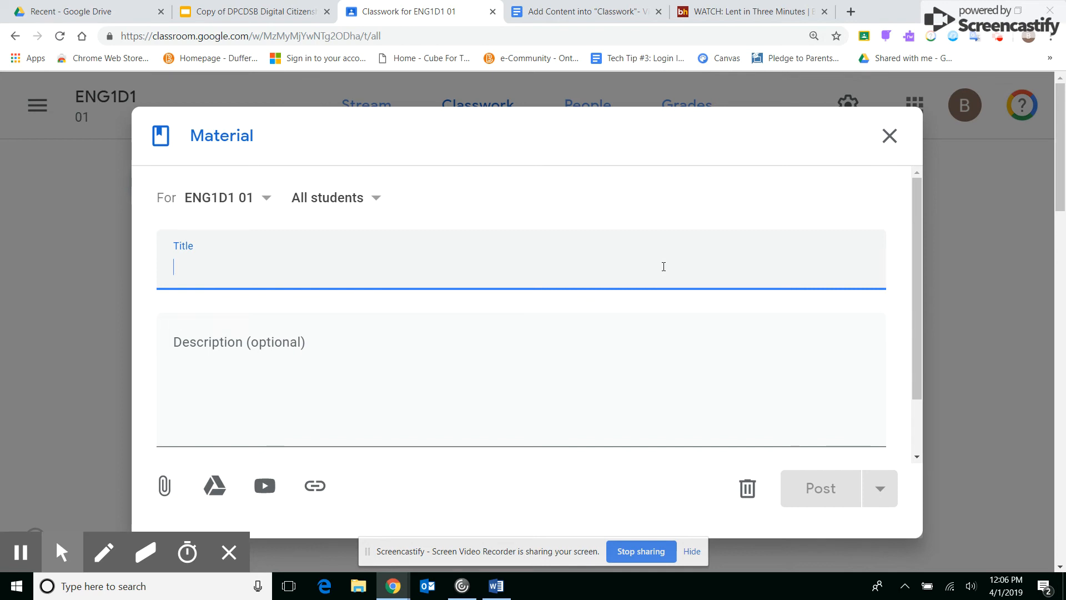
pyautogui.write('DPCD')
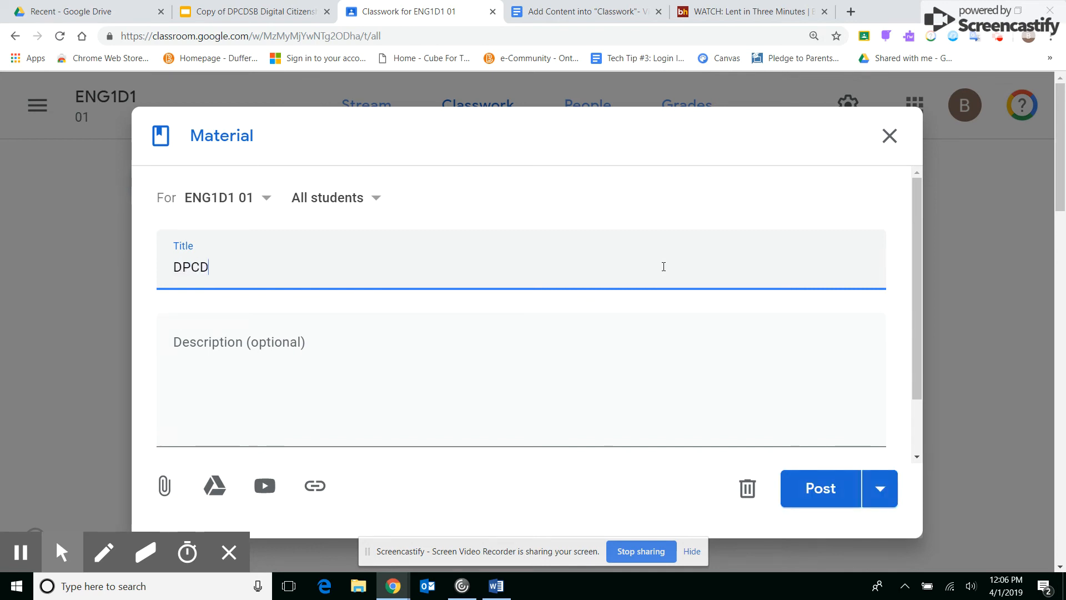
pyautogui.write('SB')
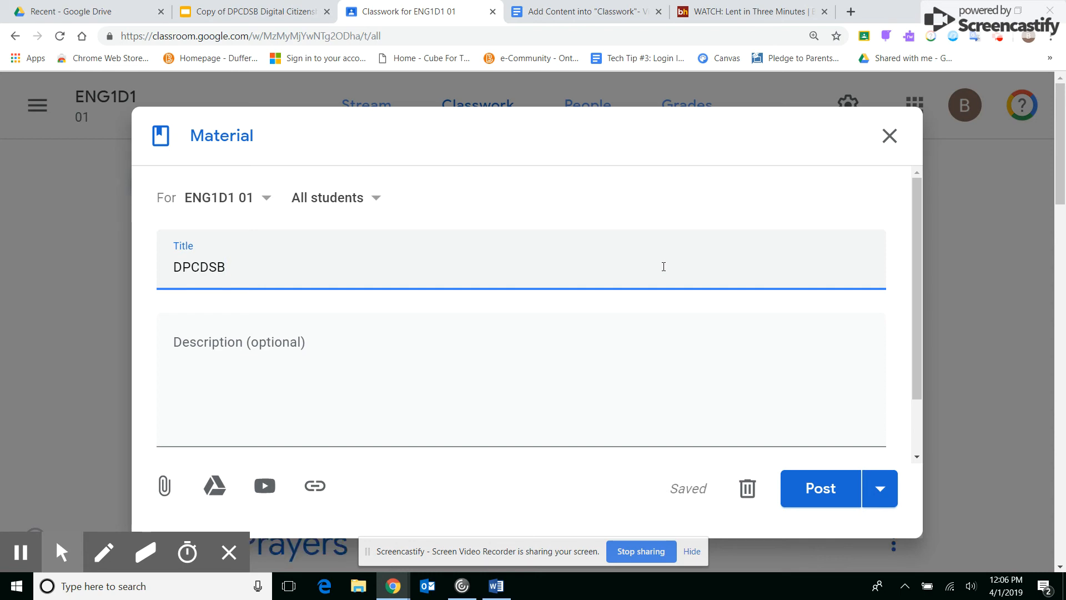
pyautogui.write(' Catholid')
pyautogui.write(' Dig')
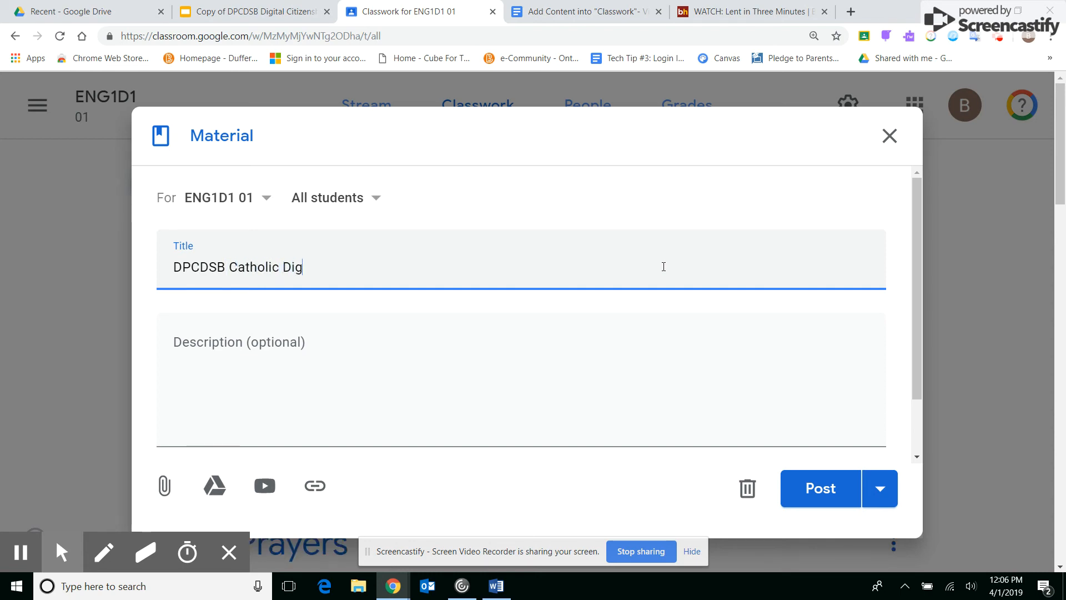
pyautogui.write('ital Citizenship Resource')
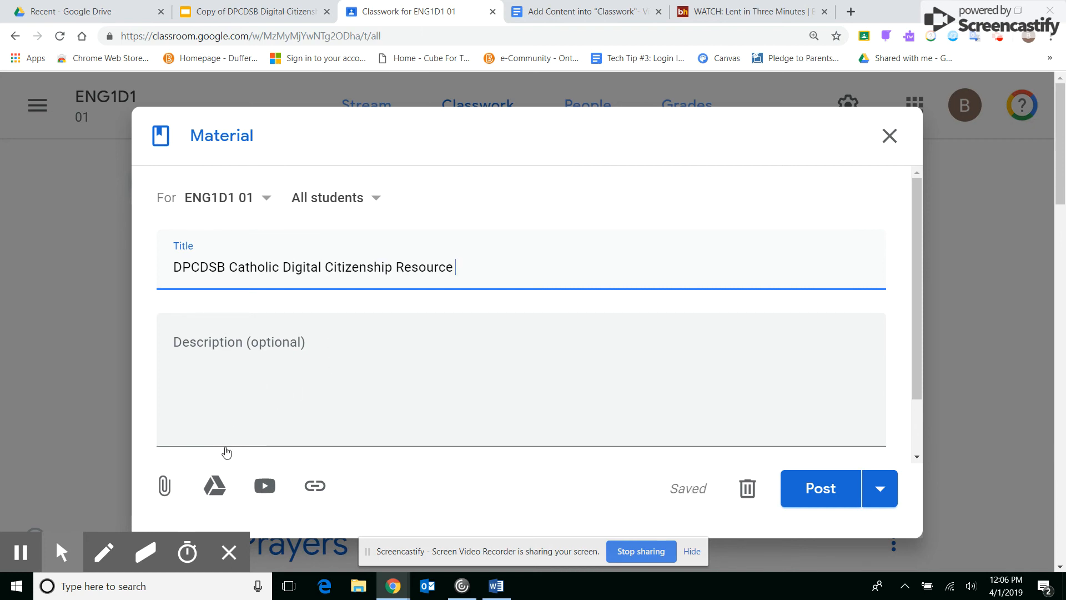
# - Attach the Google Drive file "Copy of DPCDSB Digital Citizenship Resource - 2018-2019" to the material
pyautogui.click(215, 486)
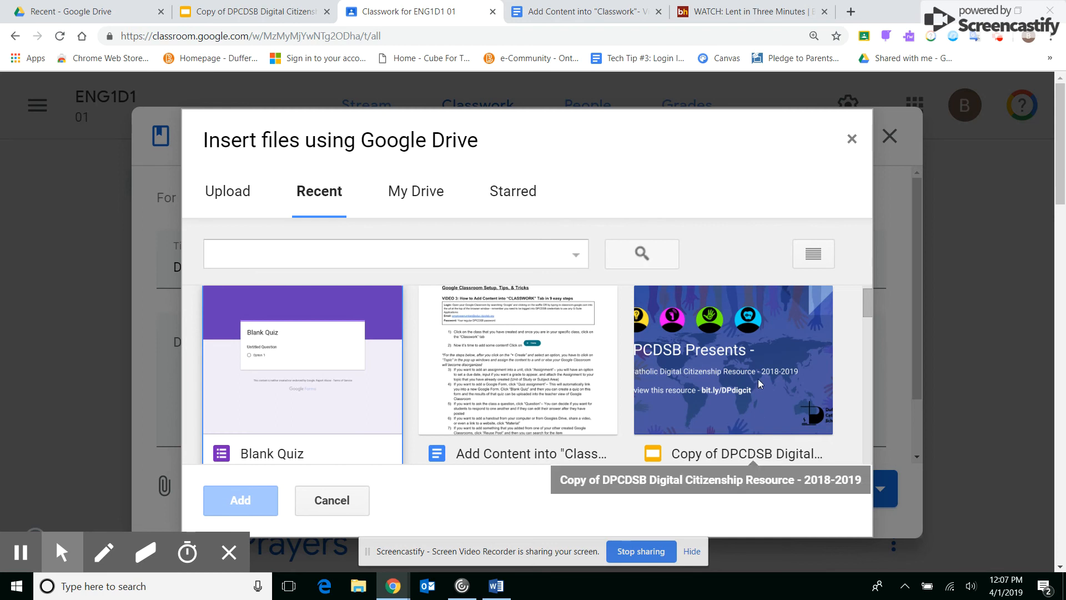
pyautogui.click(699, 461)
pyautogui.click(241, 505)
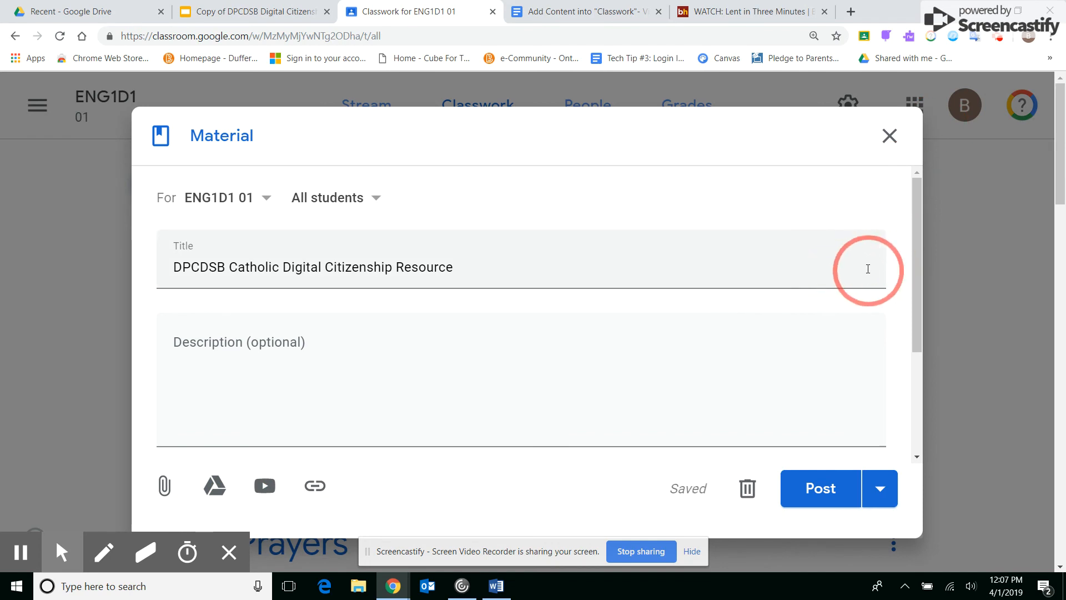
# - File the material under the topic Resources and post it to the class
pyautogui.hotkey('ctrl', '-')
pyautogui.hotkey('ctrl', '-')
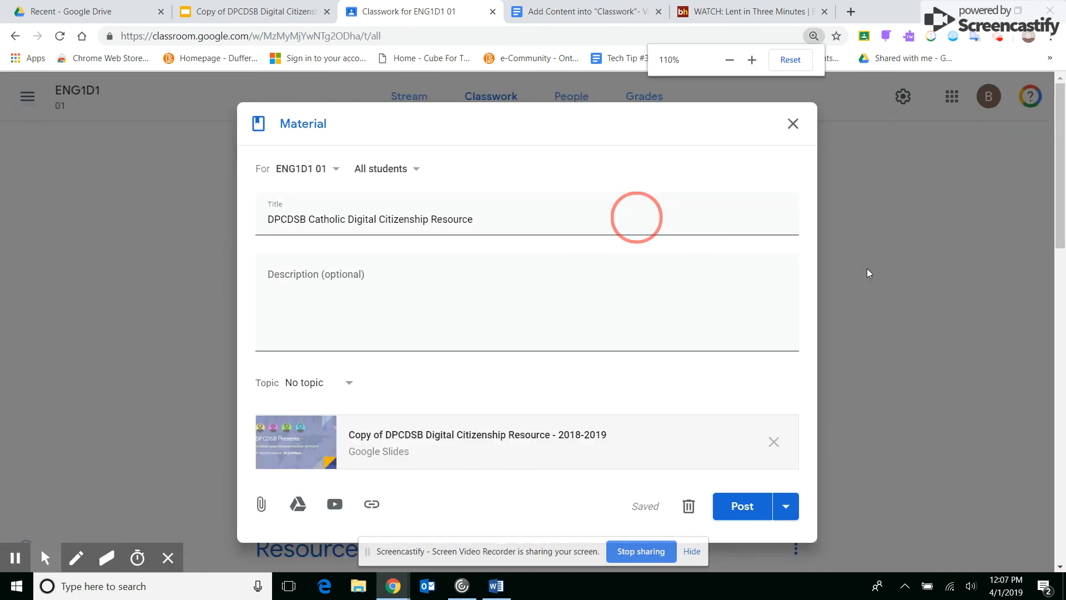
pyautogui.hotkey('ctrl', '-')
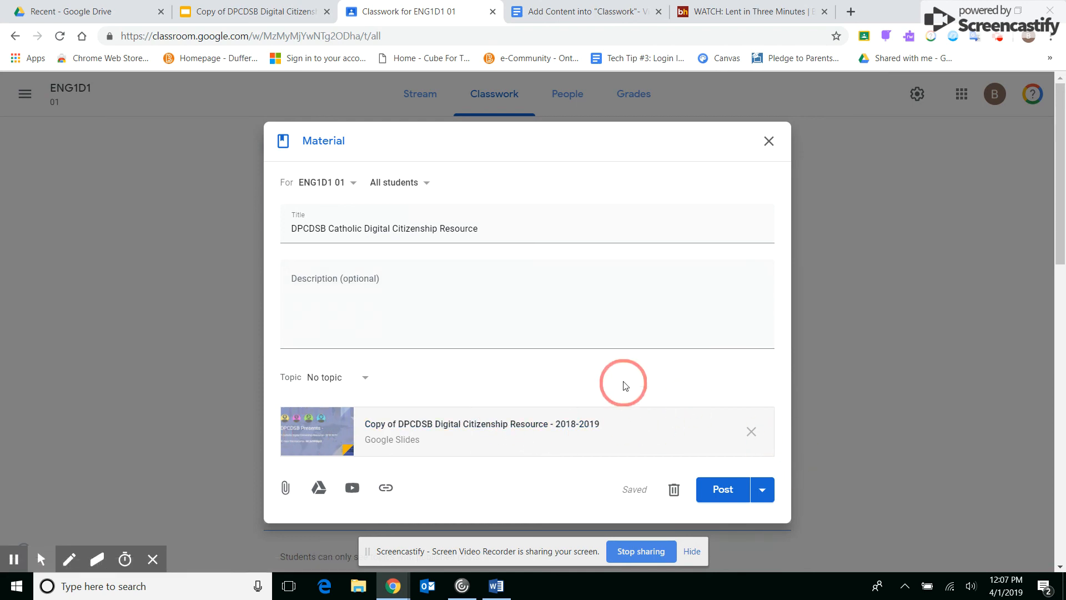
pyautogui.click(331, 378)
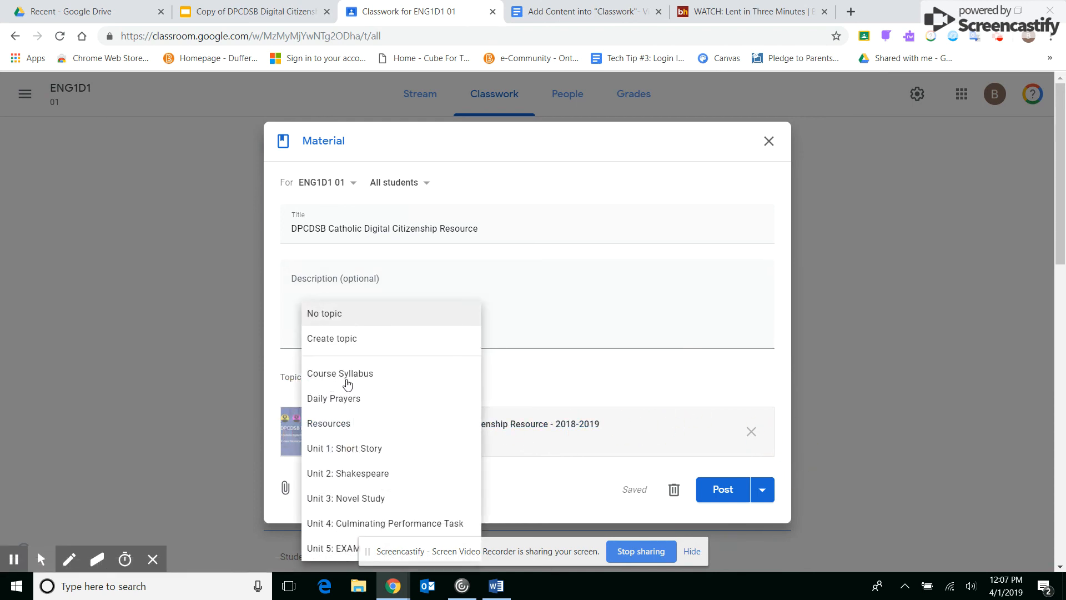
pyautogui.click(348, 425)
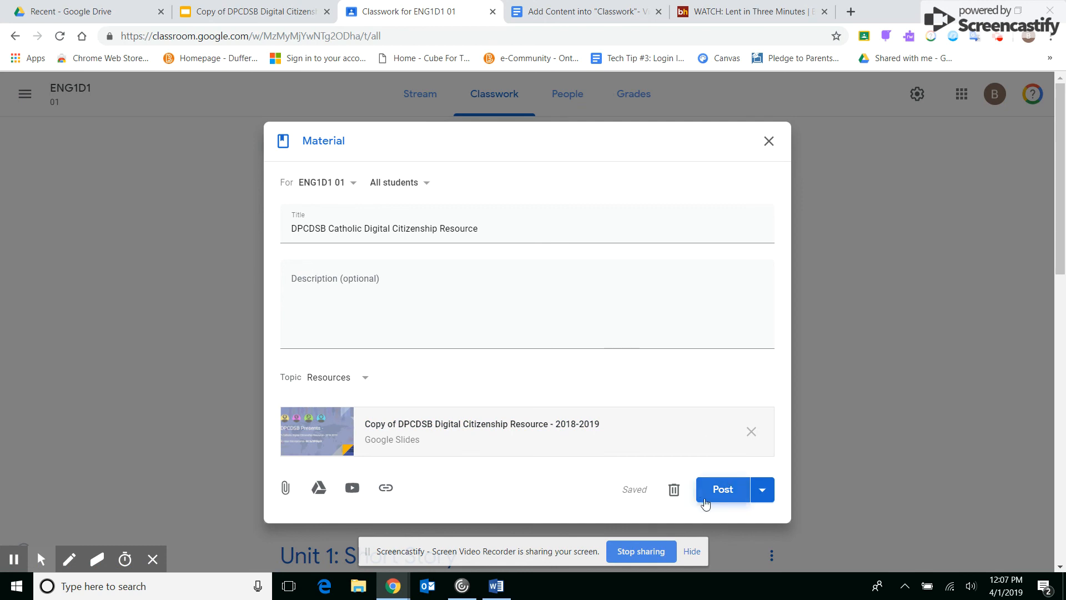
pyautogui.click(724, 502)
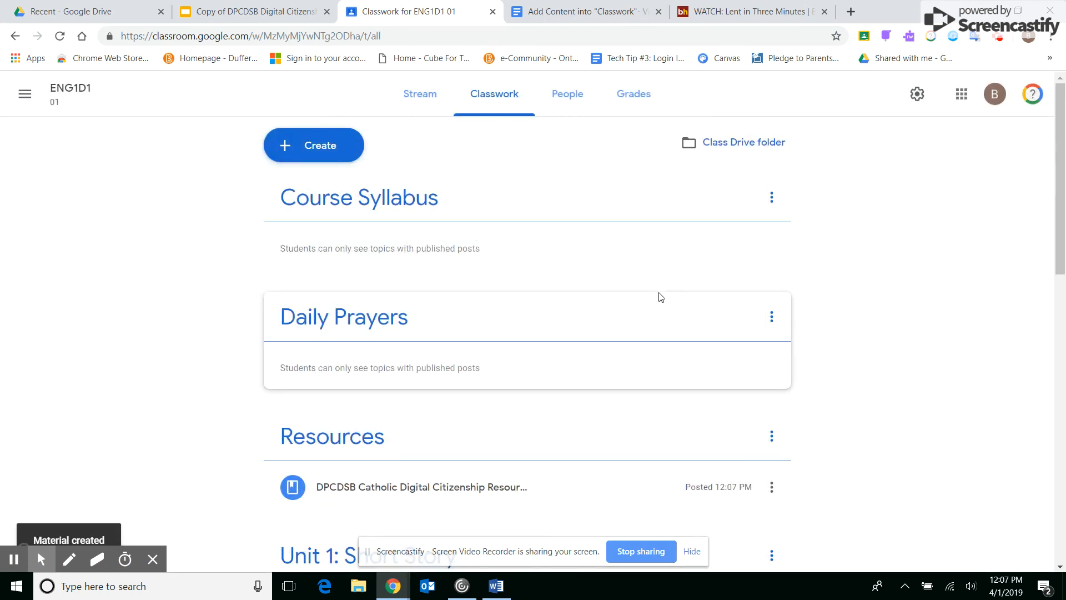
# - Check the ENG1D class for posts to reuse, and leave the post selection without reusing anything
pyautogui.click(311, 145)
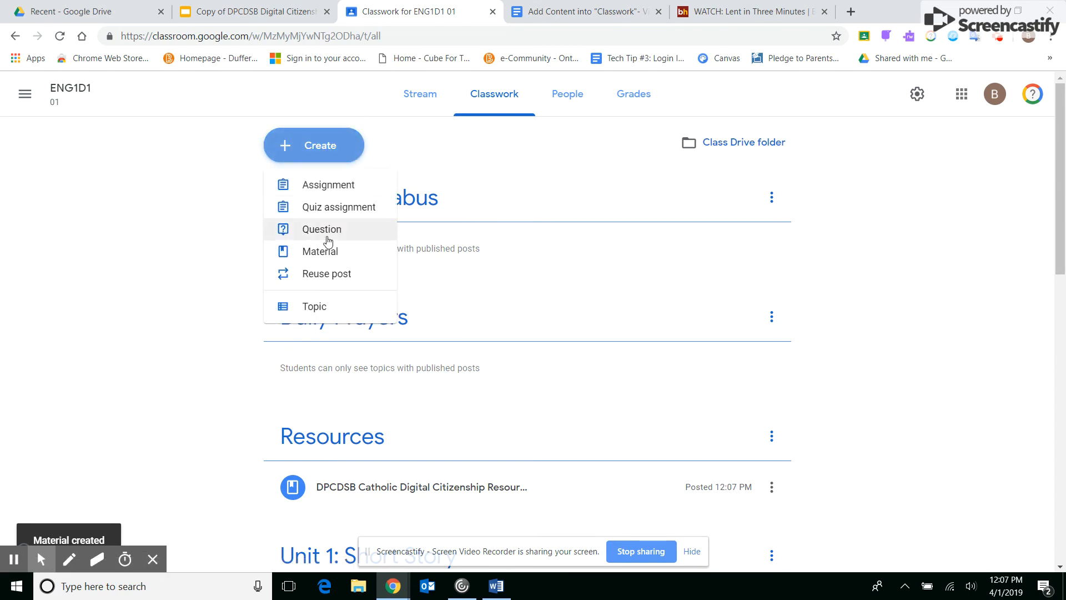
pyautogui.click(341, 279)
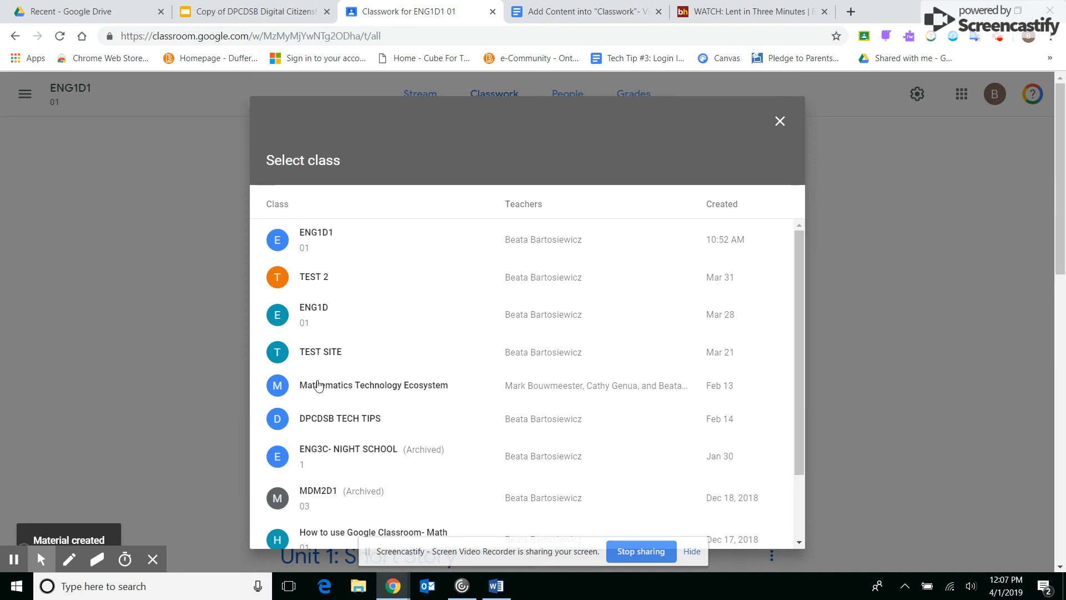
pyautogui.click(315, 311)
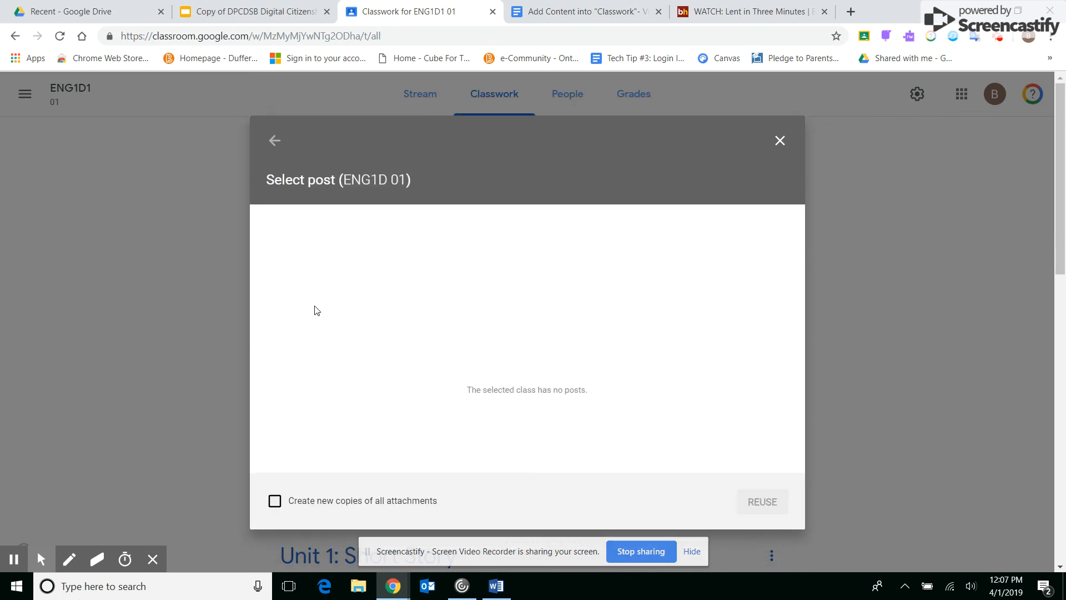
pyautogui.click(276, 143)
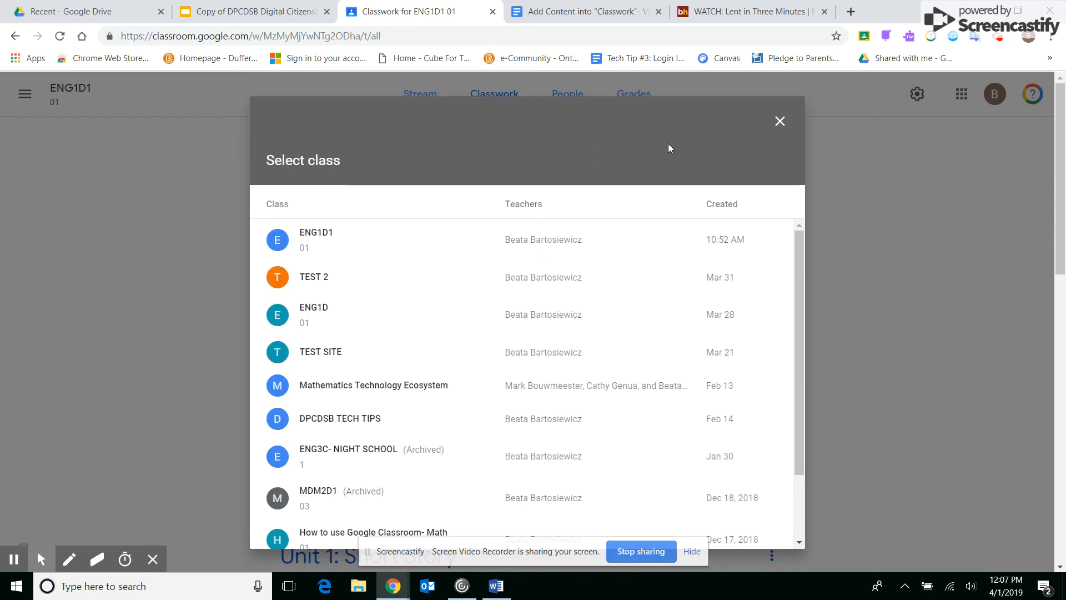
pyautogui.click(780, 122)
pyautogui.click(305, 149)
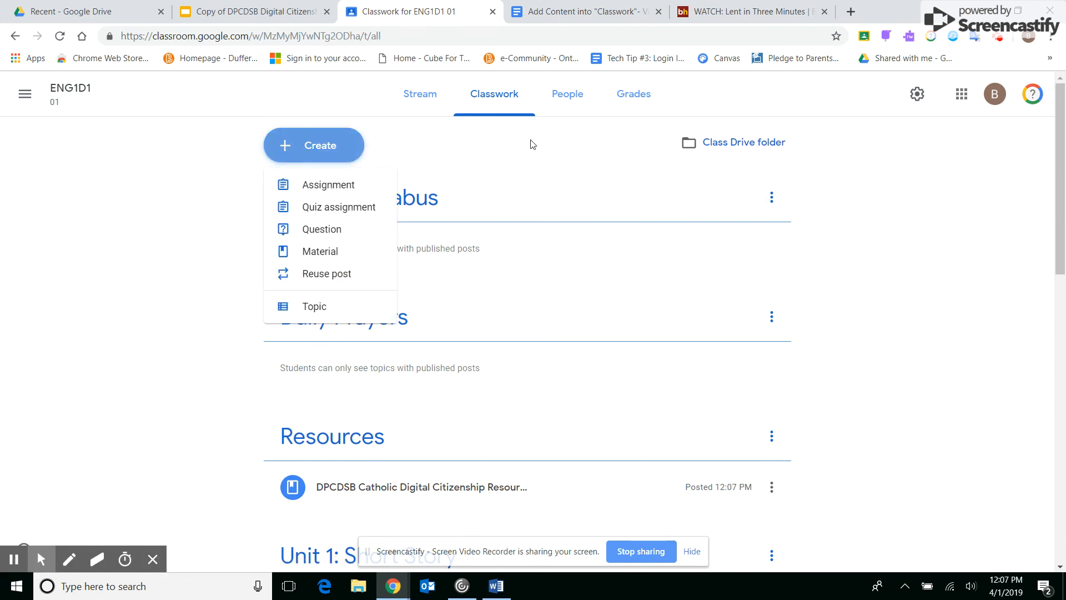
pyautogui.click(163, 200)
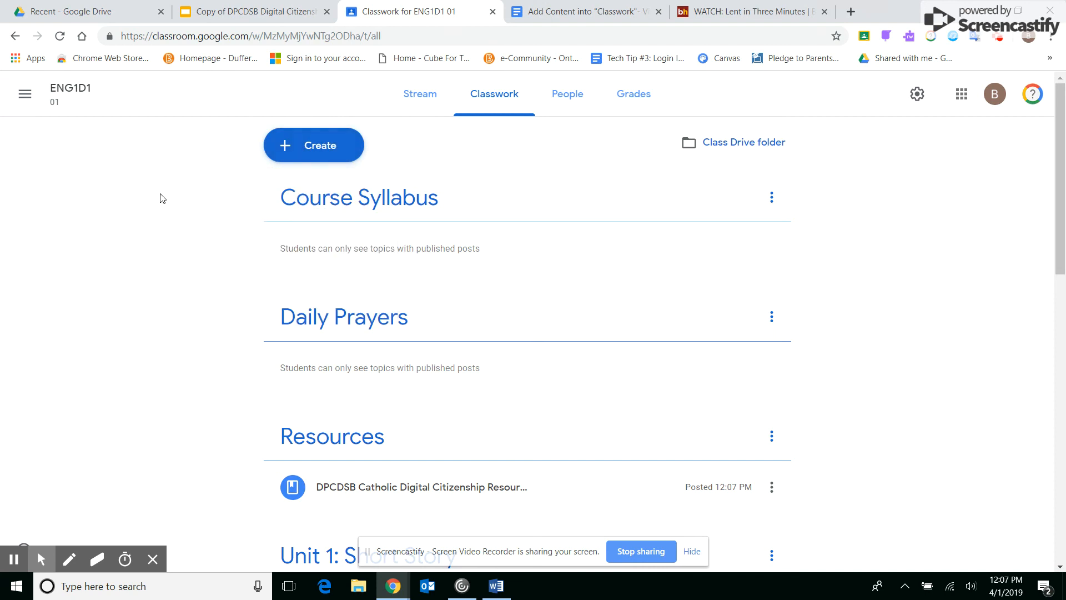
pyautogui.click(347, 153)
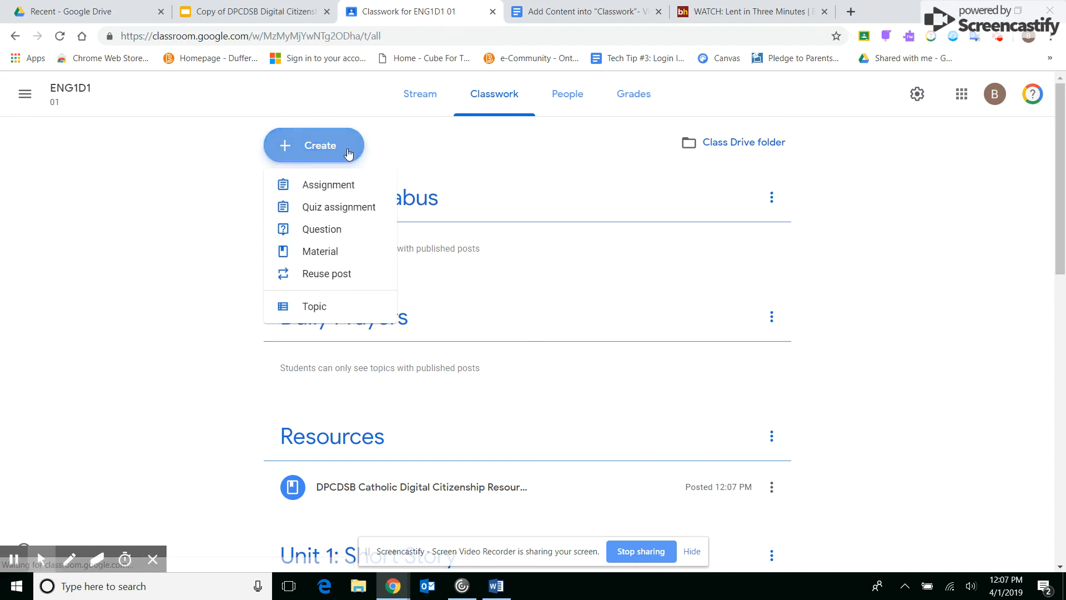
pyautogui.click(333, 194)
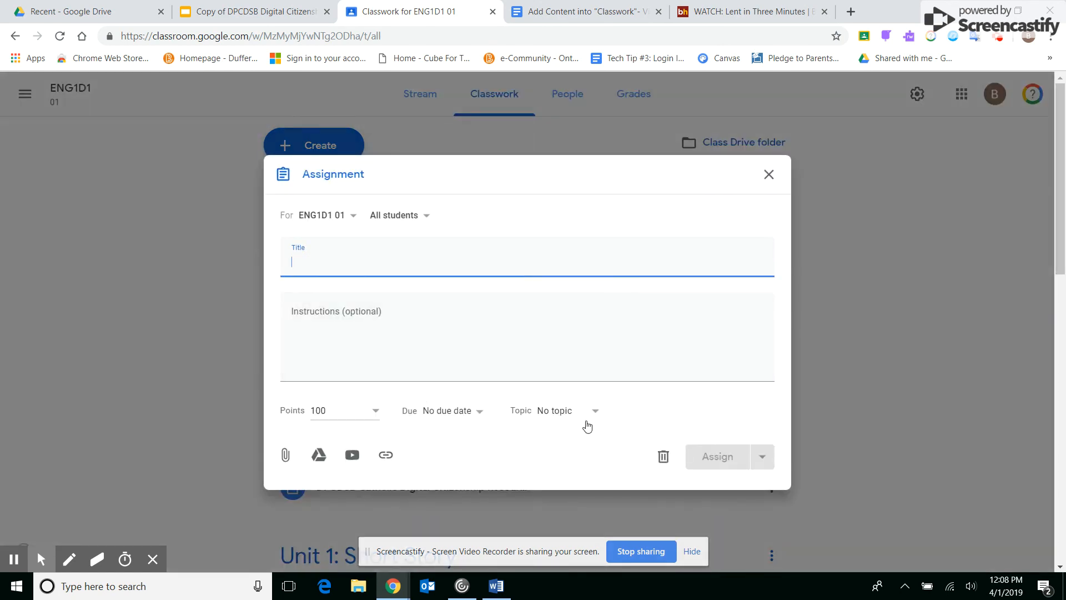
pyautogui.click(768, 175)
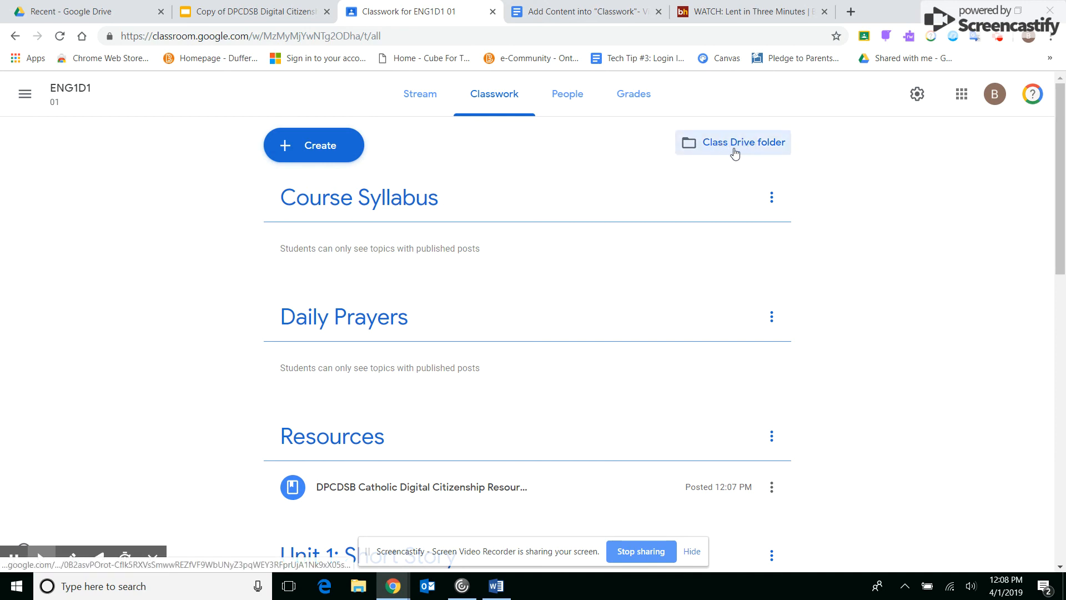
# - Examine the files in the class Drive folder, and return to the Classwork page
pyautogui.click(758, 145)
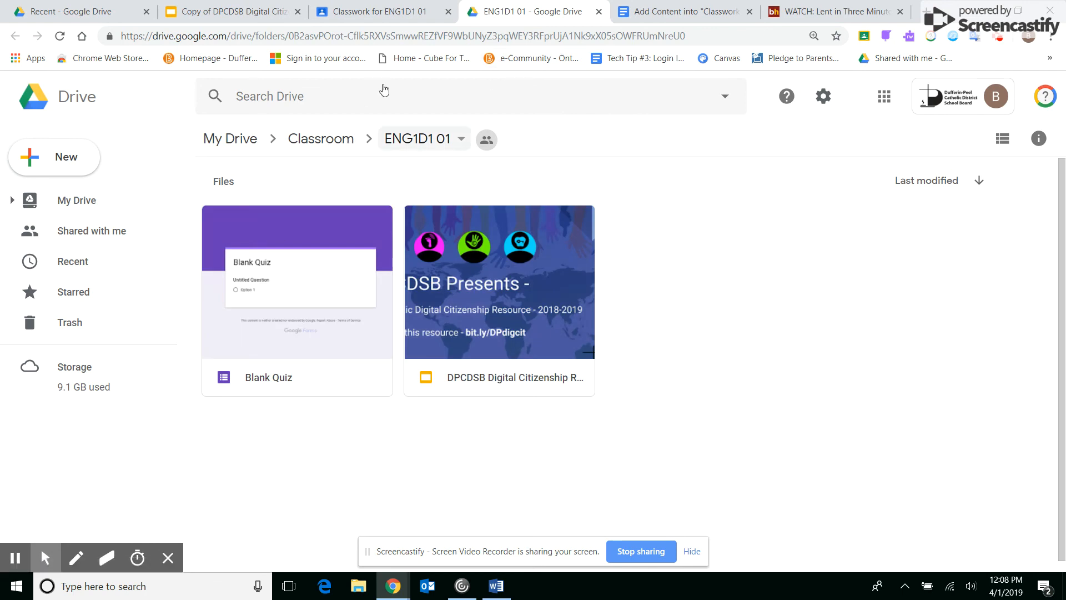
pyautogui.click(349, 12)
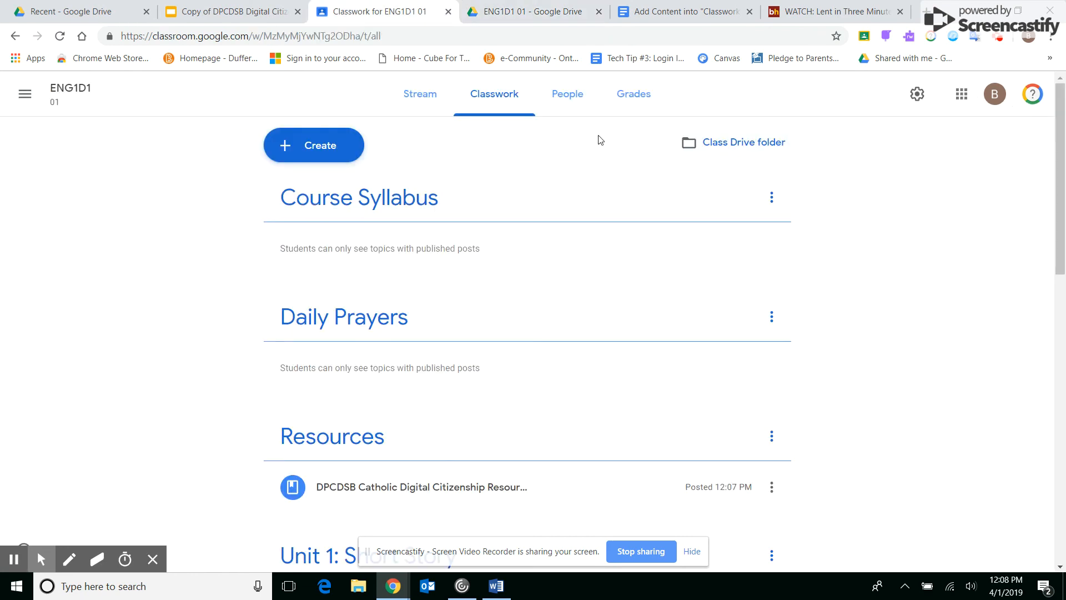